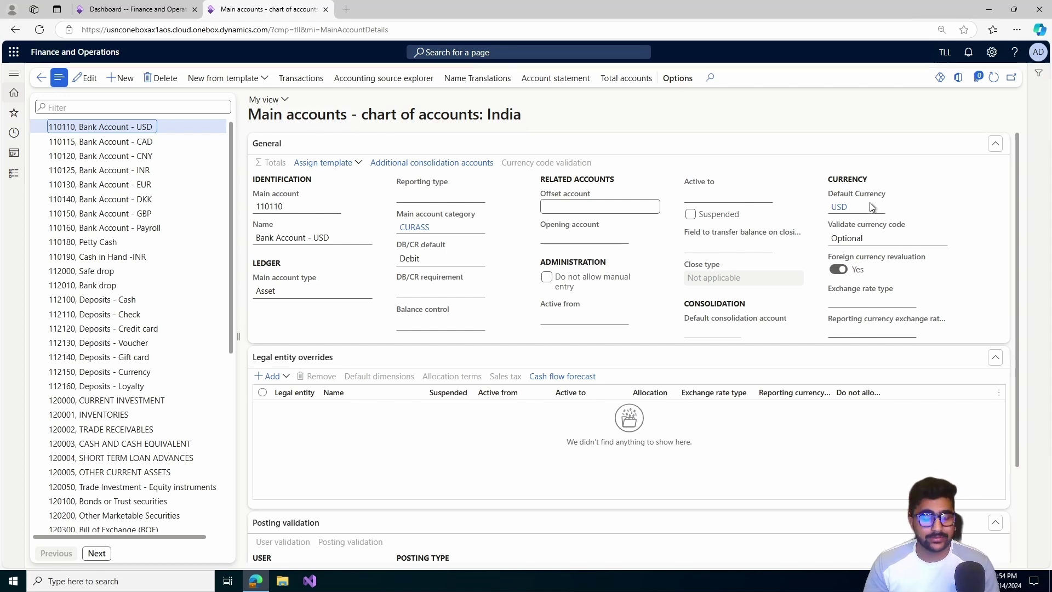
# Edit main account 110110 in the India chart of accounts and set Validate currency code to Specify multiple valid options
pyautogui.click(82, 80)
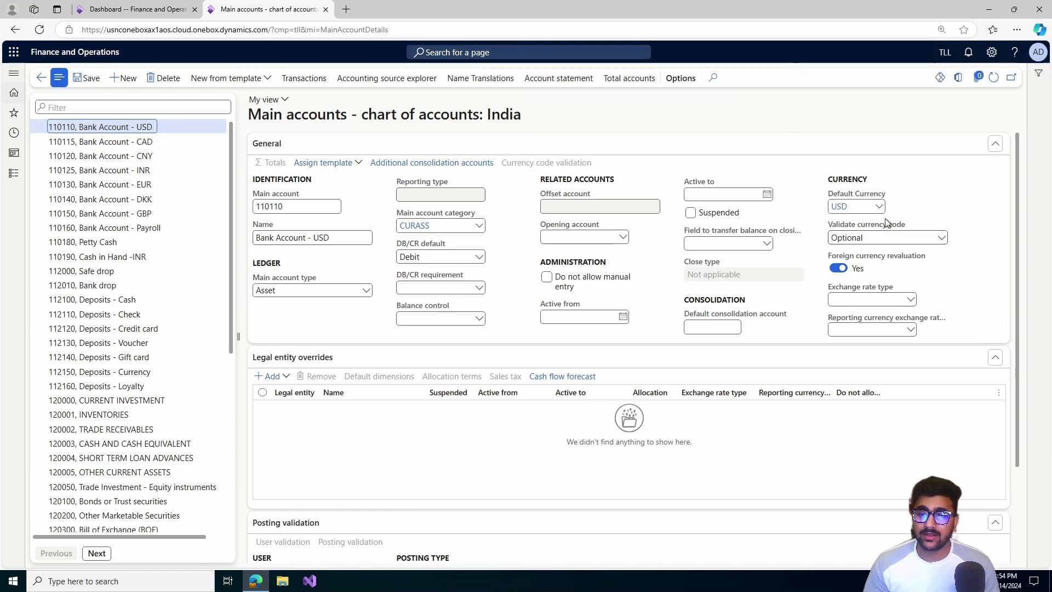
pyautogui.moveTo(907, 226)
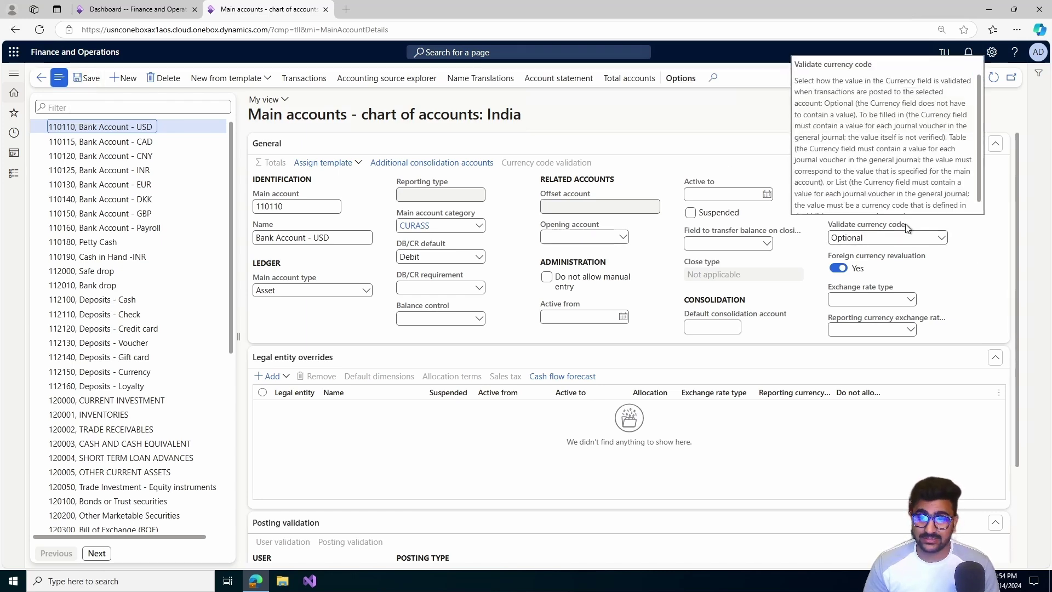
pyautogui.click(941, 239)
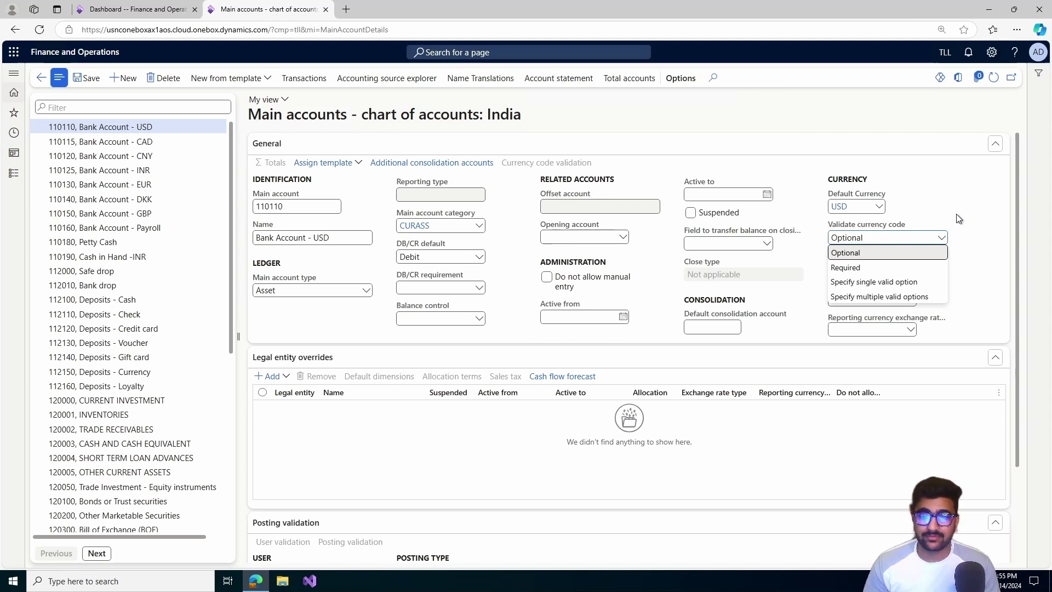
pyautogui.click(936, 217)
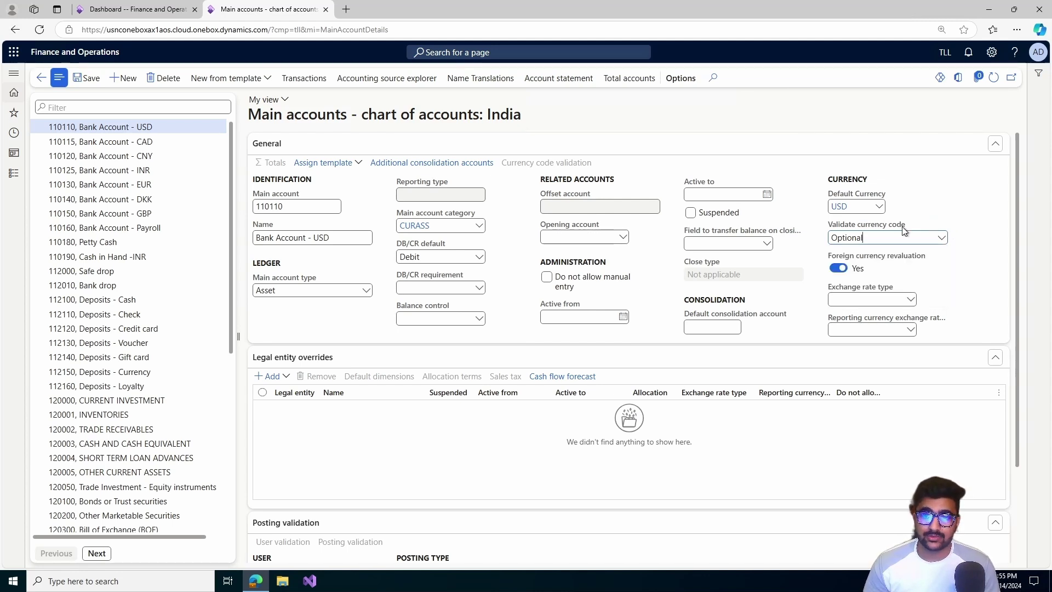
pyautogui.click(941, 239)
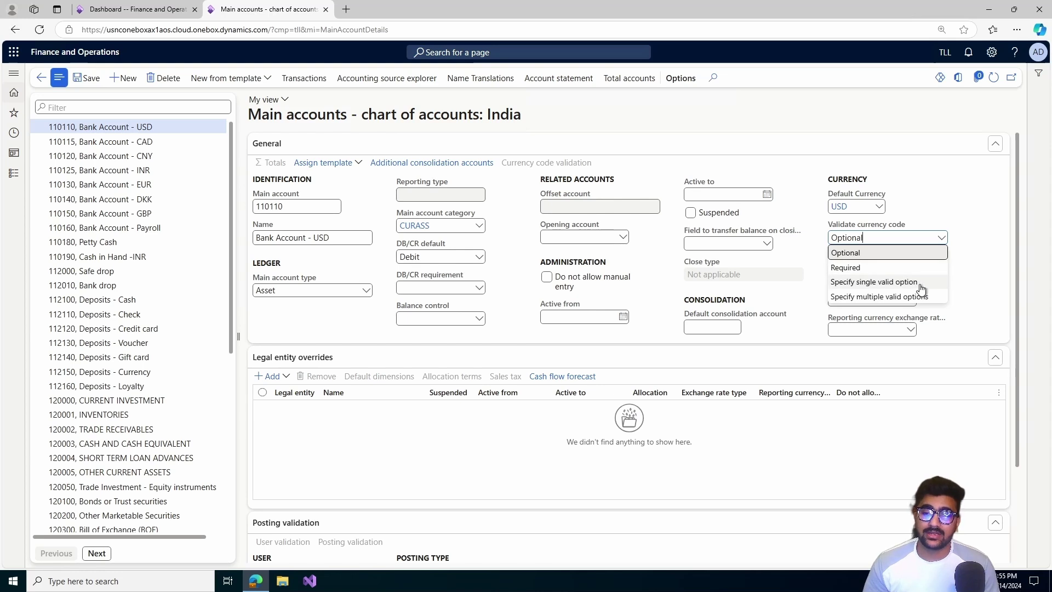
pyautogui.click(884, 283)
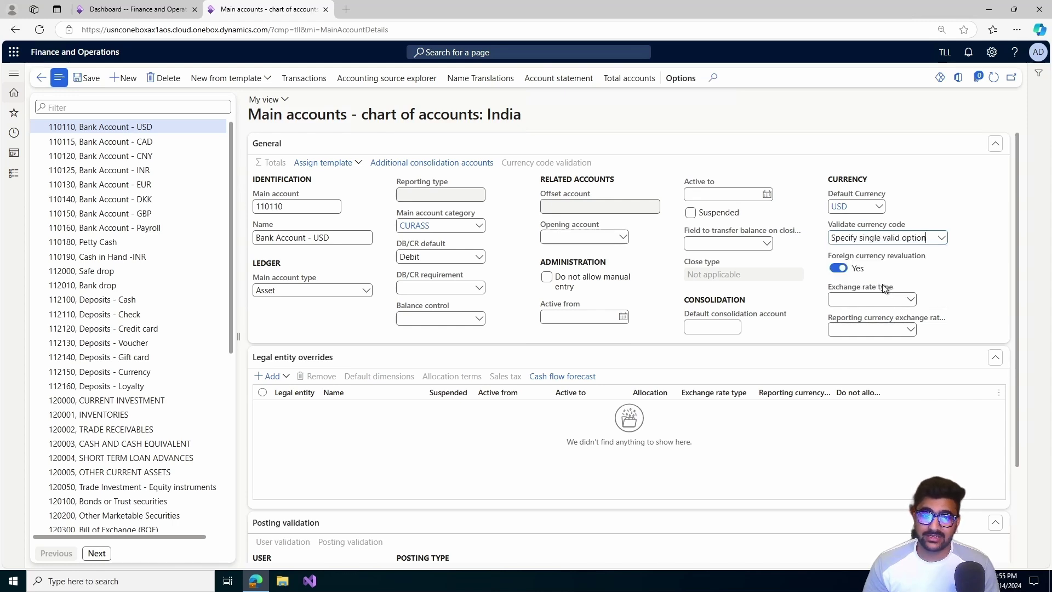
pyautogui.click(941, 239)
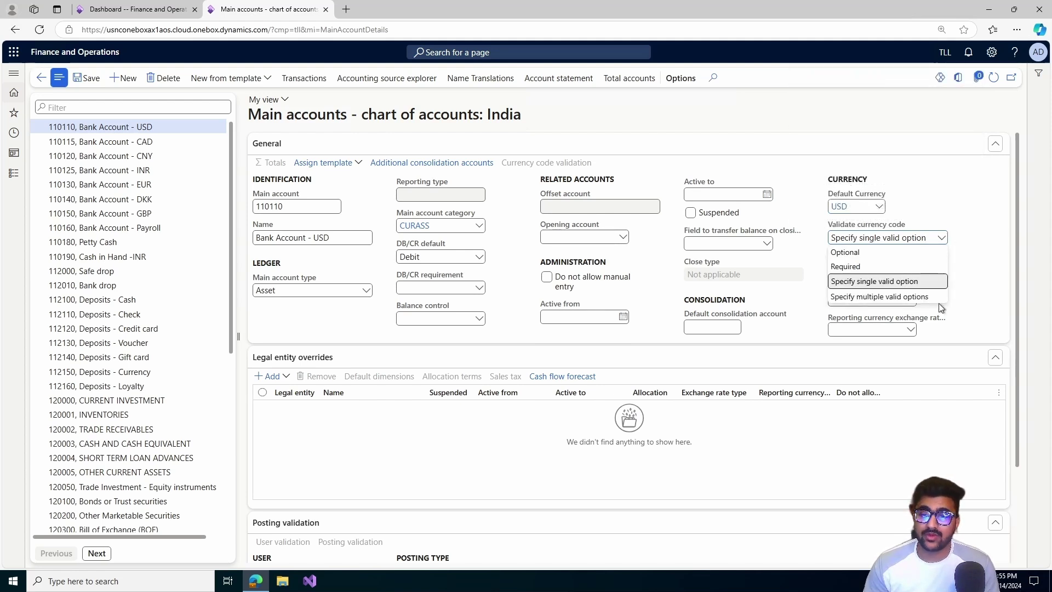
pyautogui.click(914, 297)
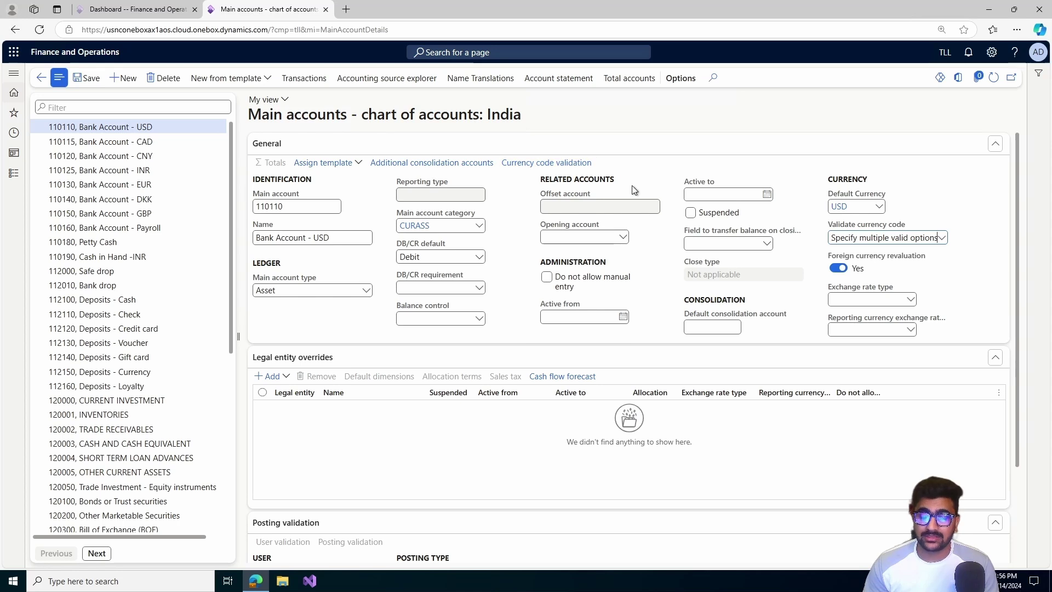
# Switch Validate currency code to Specify single valid option and back to Specify multiple valid options
pyautogui.click(941, 238)
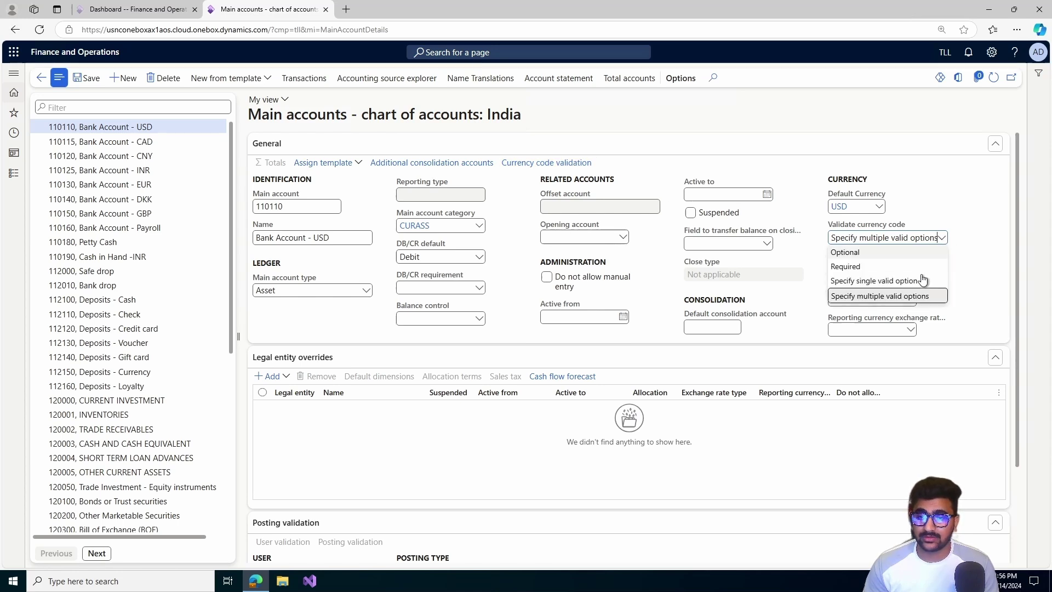
pyautogui.click(890, 281)
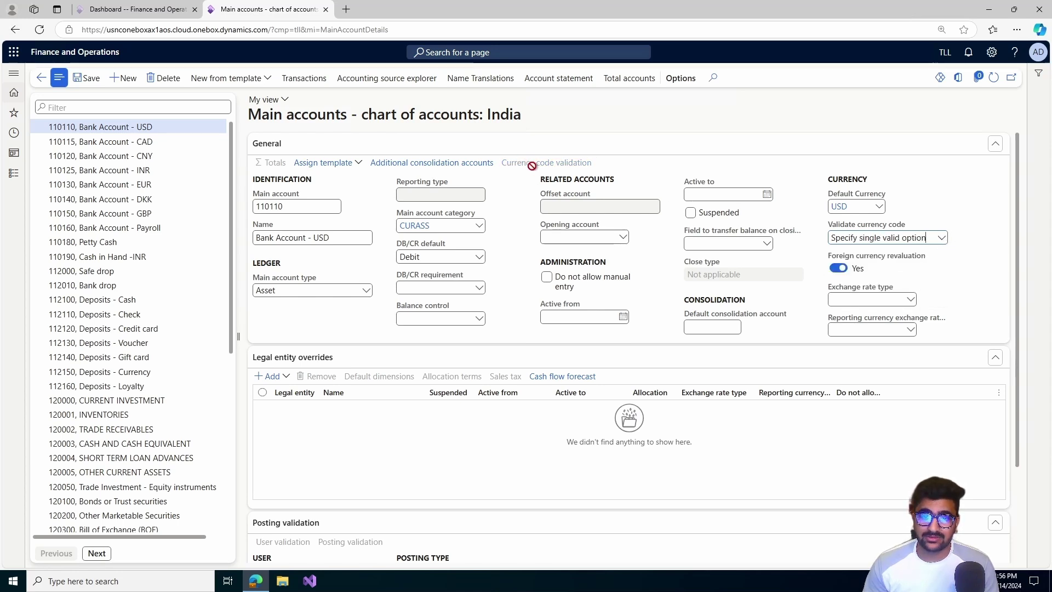
pyautogui.click(941, 238)
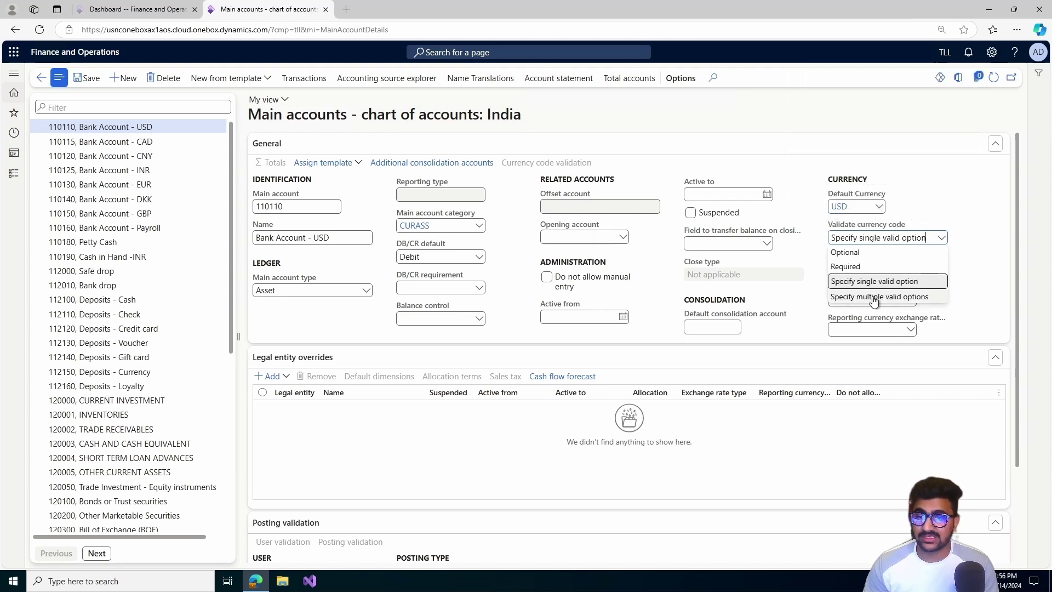
pyautogui.click(873, 297)
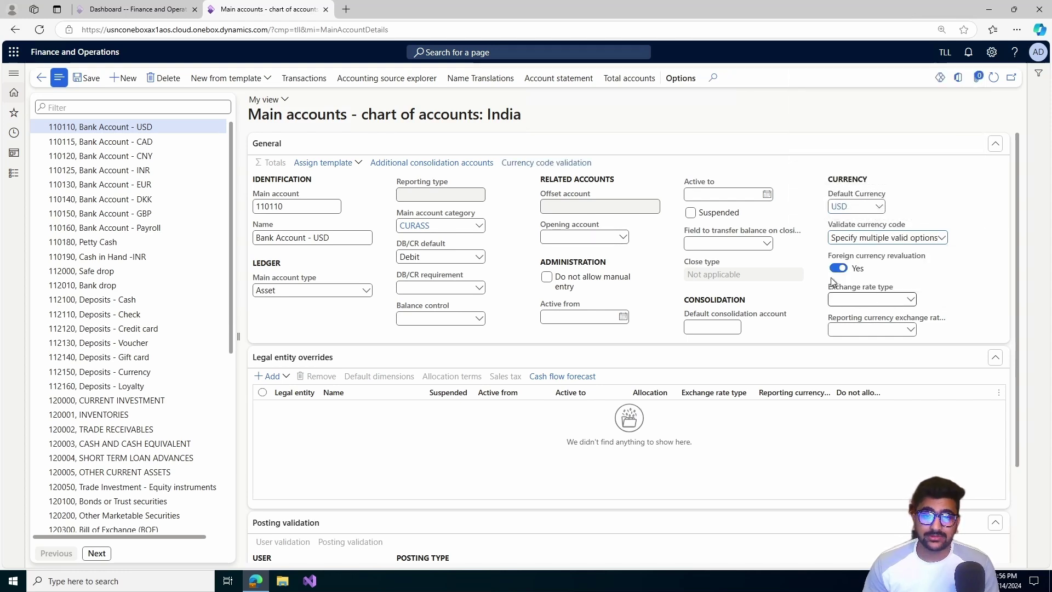
# Add AED and AFN as valid currencies in the account's currency code validation and return to the main account
pyautogui.click(545, 162)
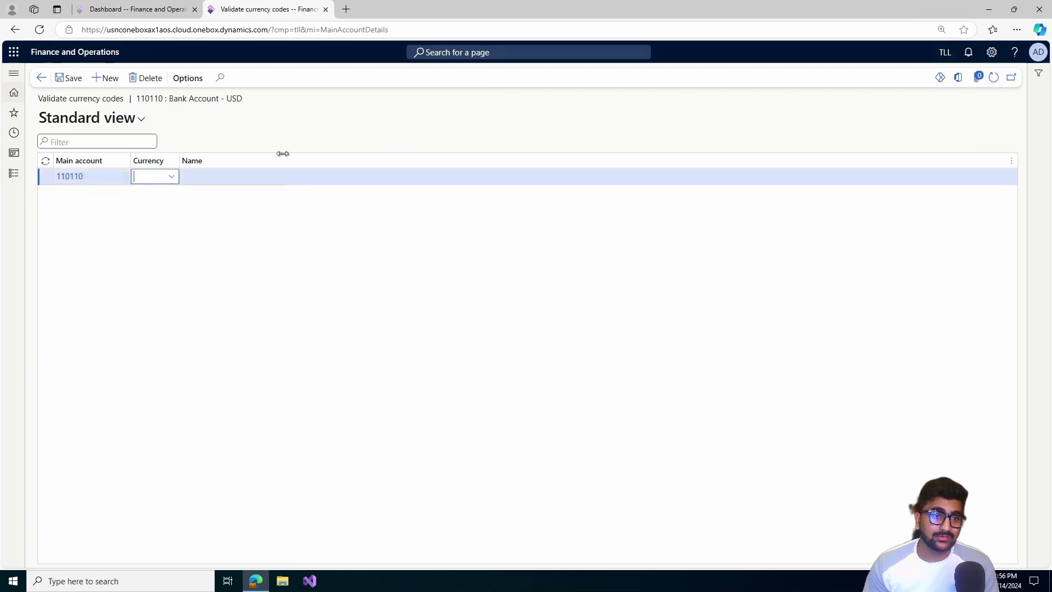
pyautogui.click(172, 177)
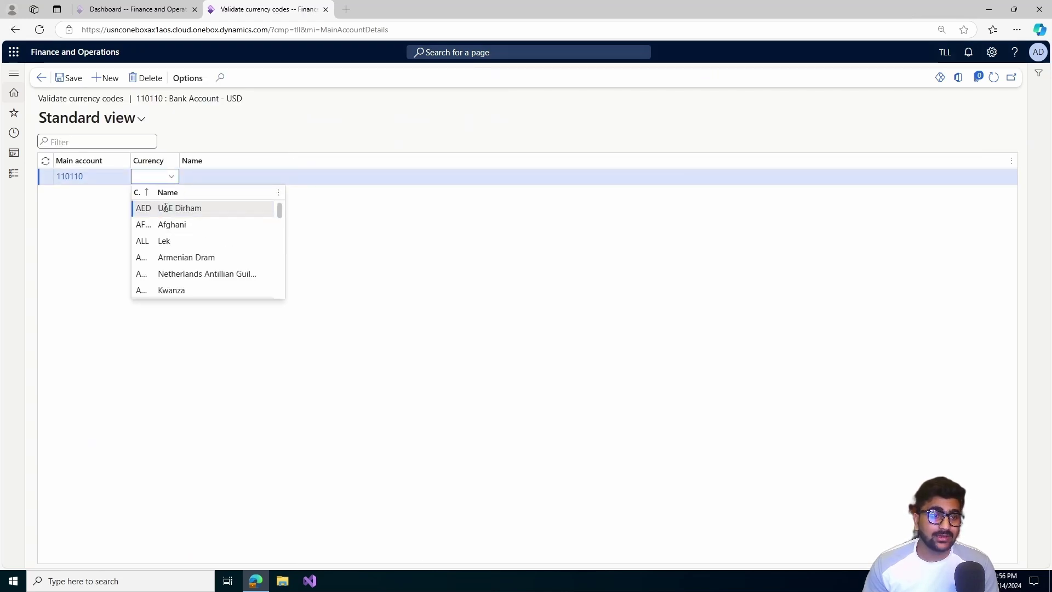
pyautogui.click(142, 206)
pyautogui.click(104, 79)
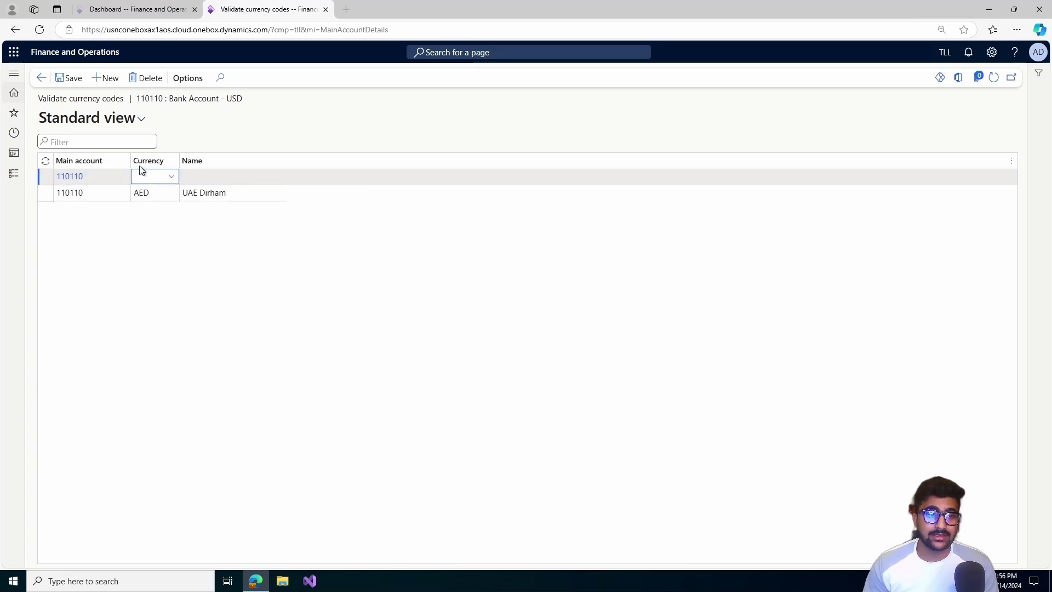
pyautogui.click(172, 178)
pyautogui.click(165, 223)
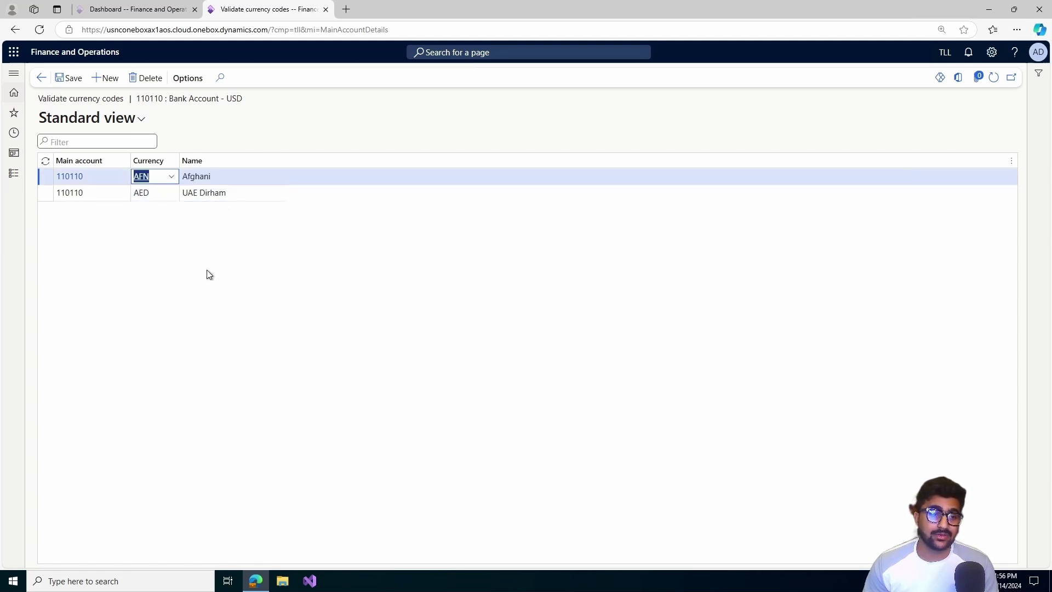
pyautogui.click(225, 240)
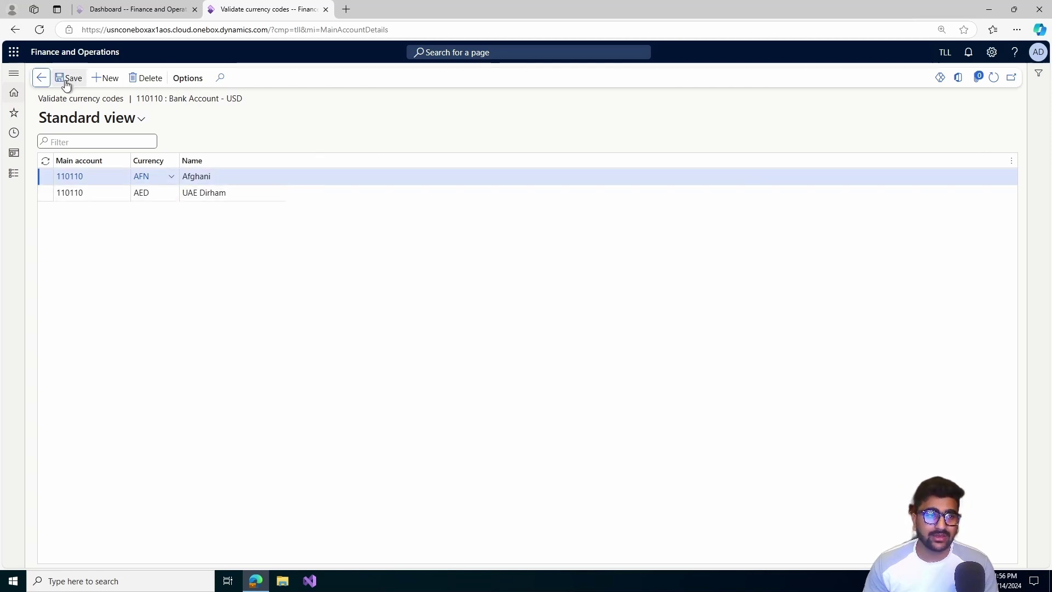
pyautogui.click(41, 77)
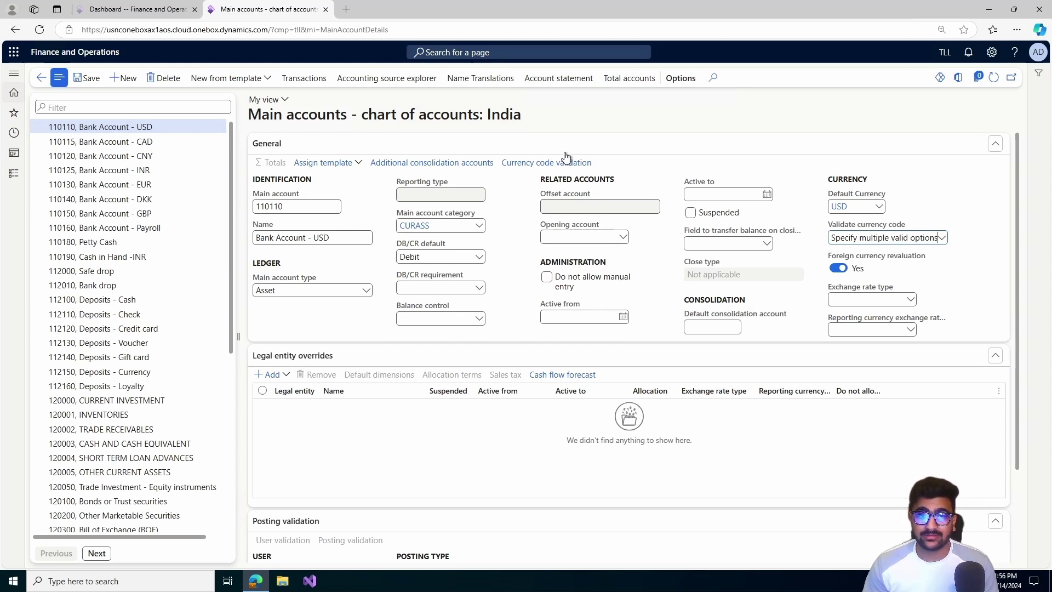
# Switch foreign currency revaluation off and back on, and view the available exchange rate types without choosing one
pyautogui.click(838, 268)
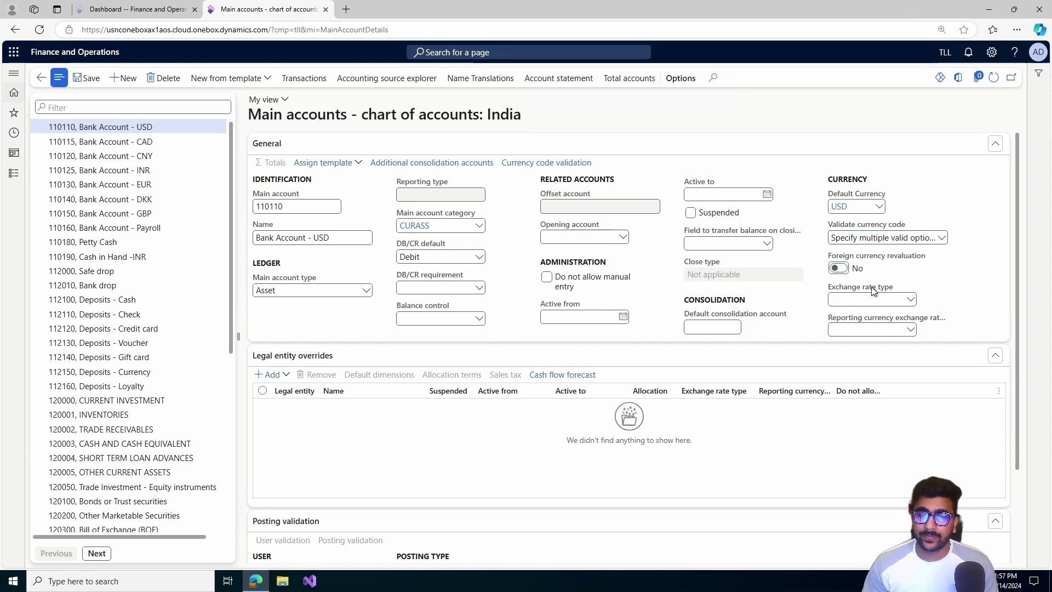
pyautogui.click(839, 267)
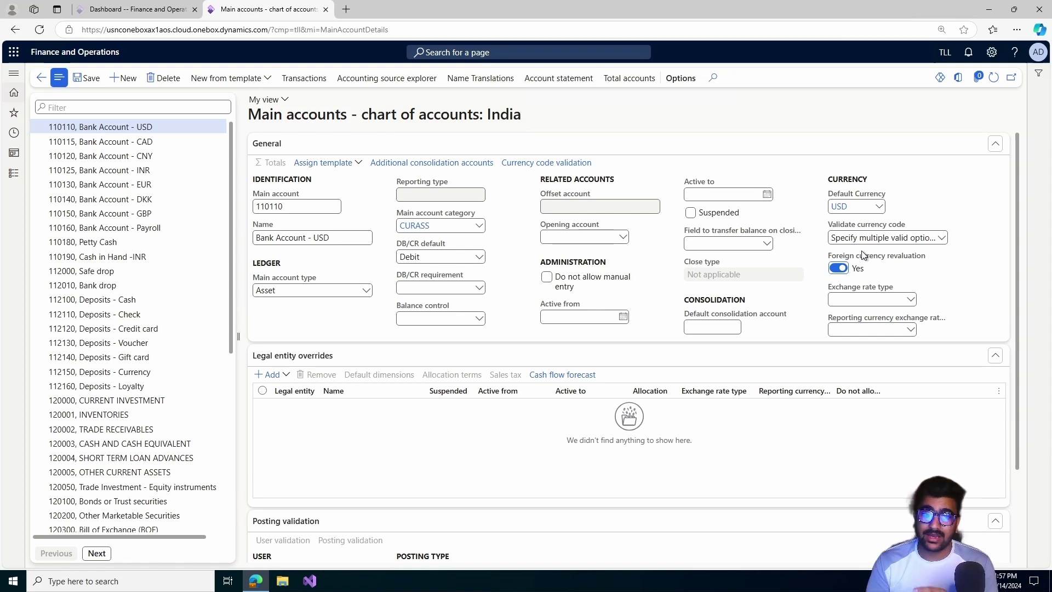
pyautogui.click(911, 300)
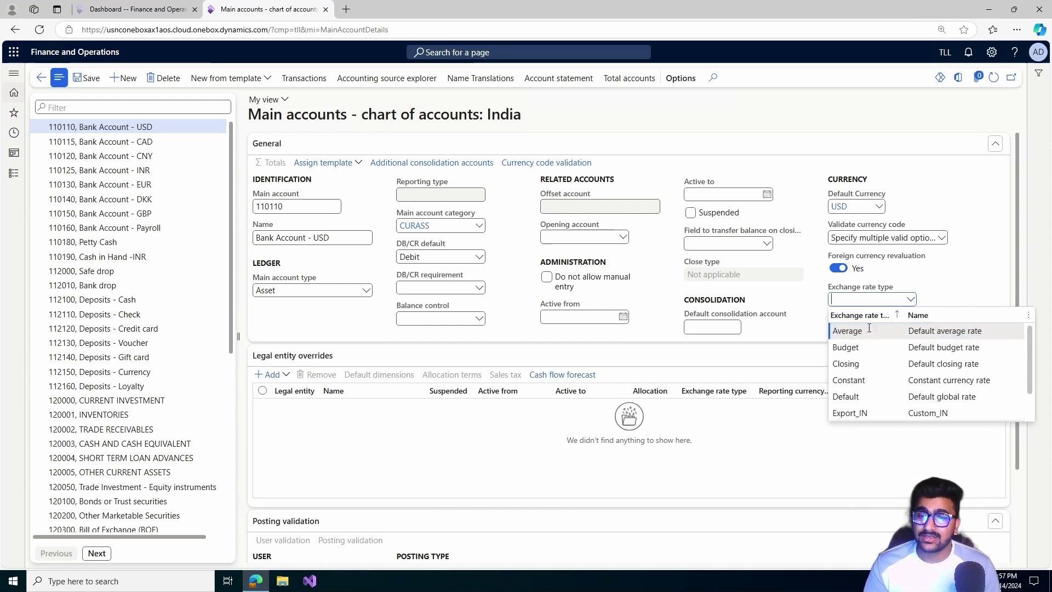
pyautogui.click(919, 299)
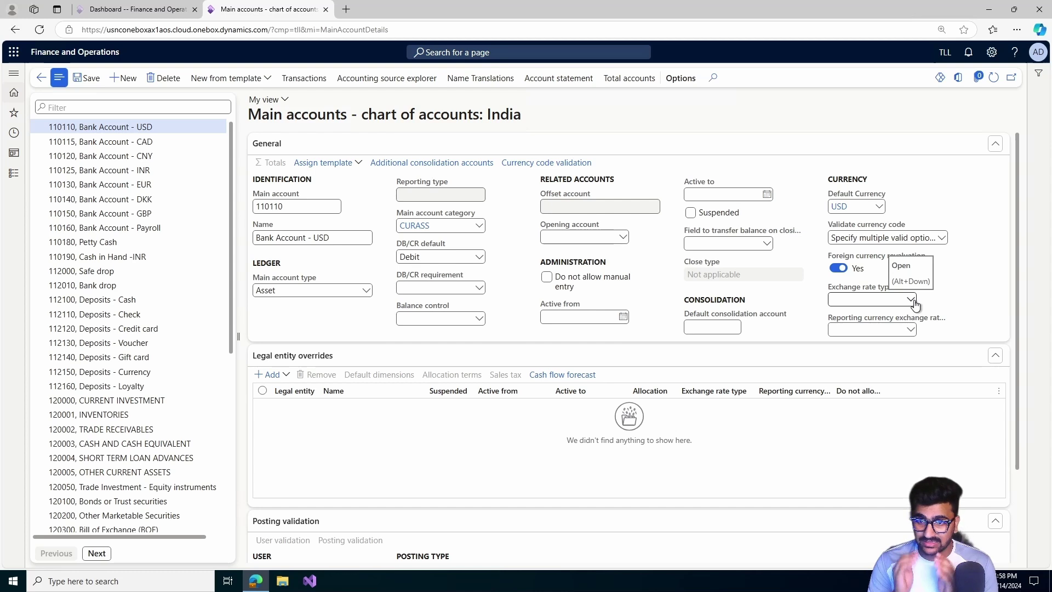
pyautogui.click(913, 301)
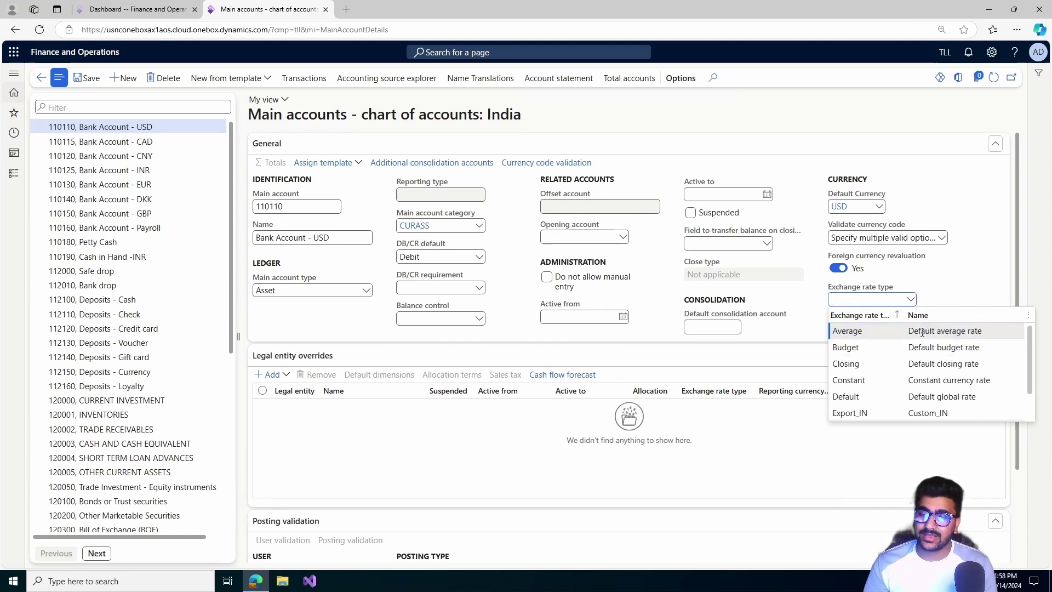
pyautogui.press('Escape')
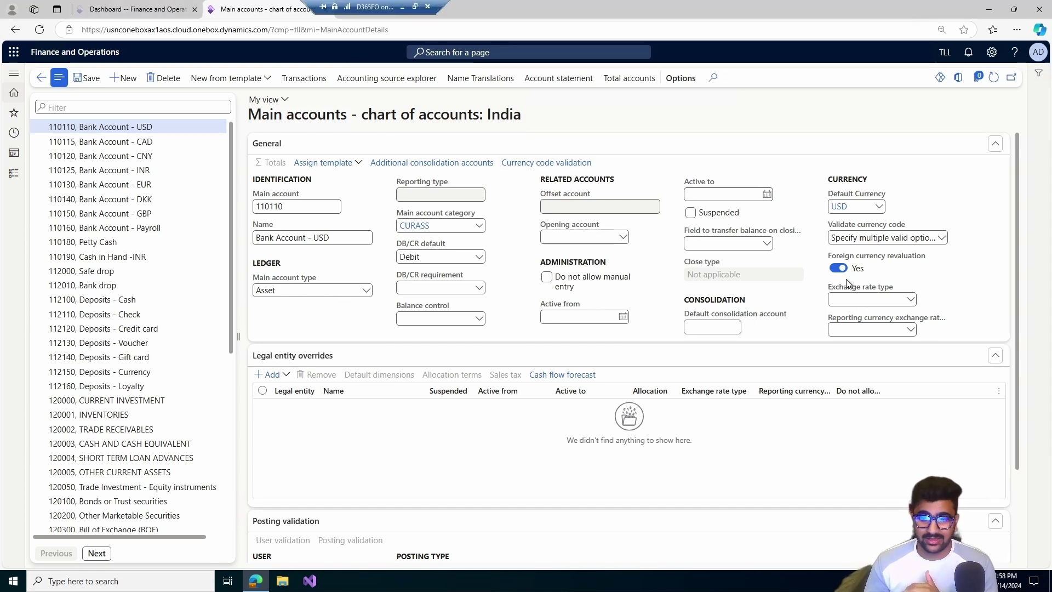
pyautogui.moveTo(935, 320)
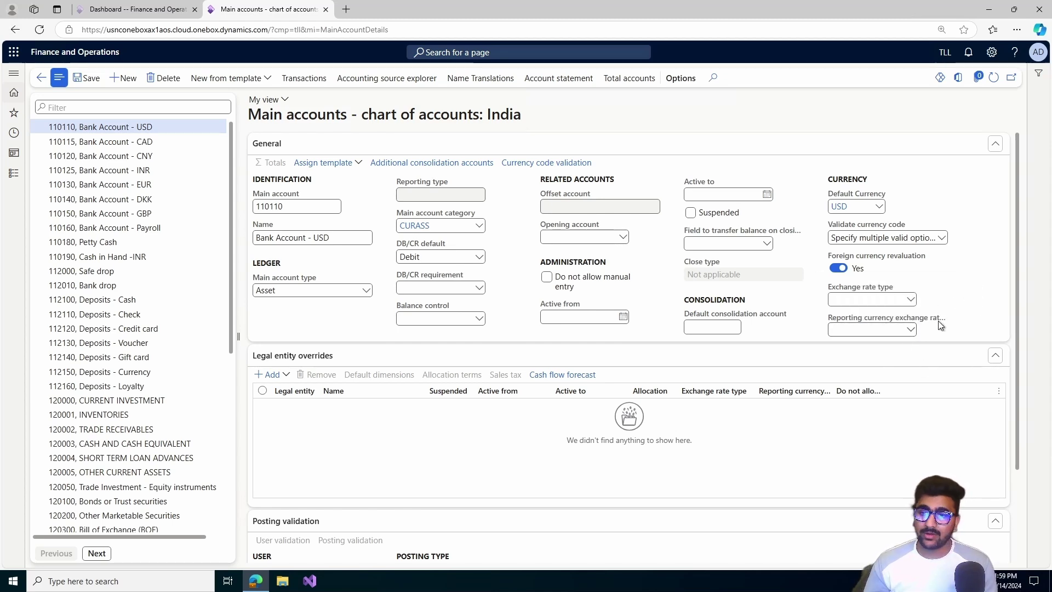
# View the legal entities that can be added as overrides for account 110110 in the India chart of accounts
pyautogui.scroll(-2, 930, 329)
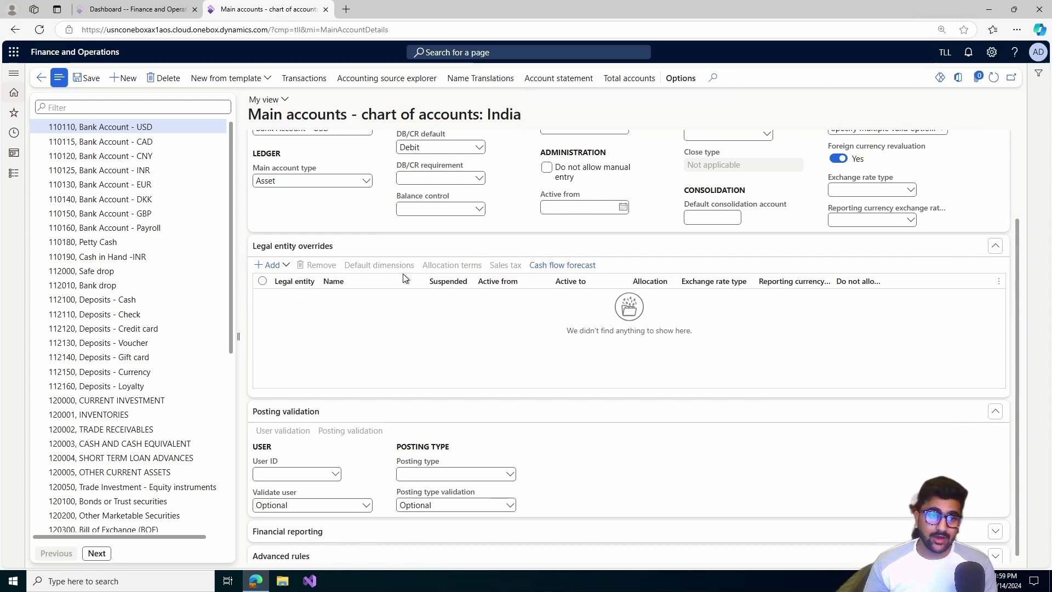
pyautogui.click(272, 265)
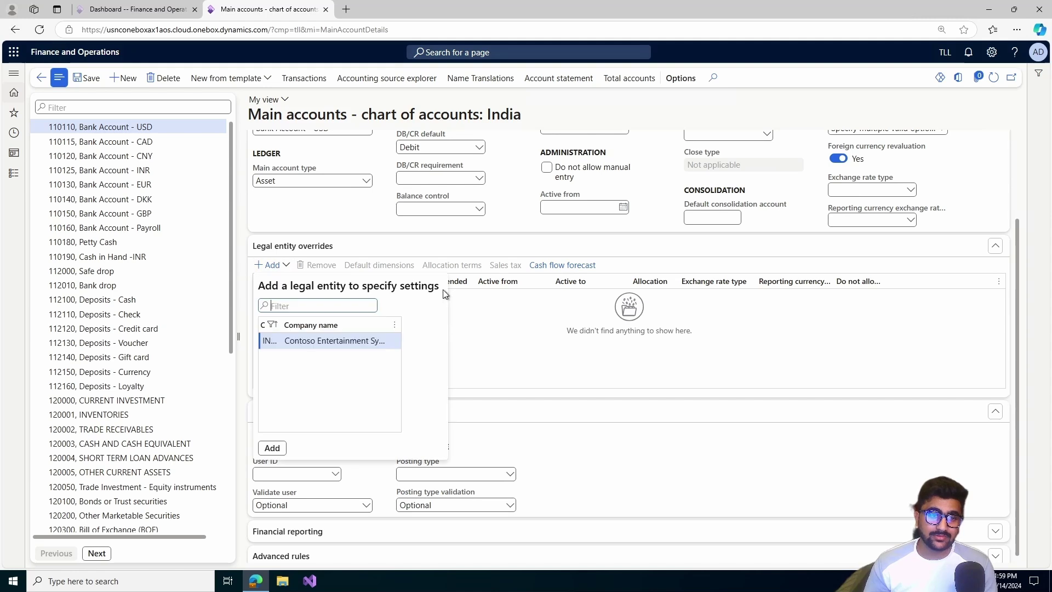
pyautogui.moveTo(332, 340); pyautogui.dragTo(402, 257)
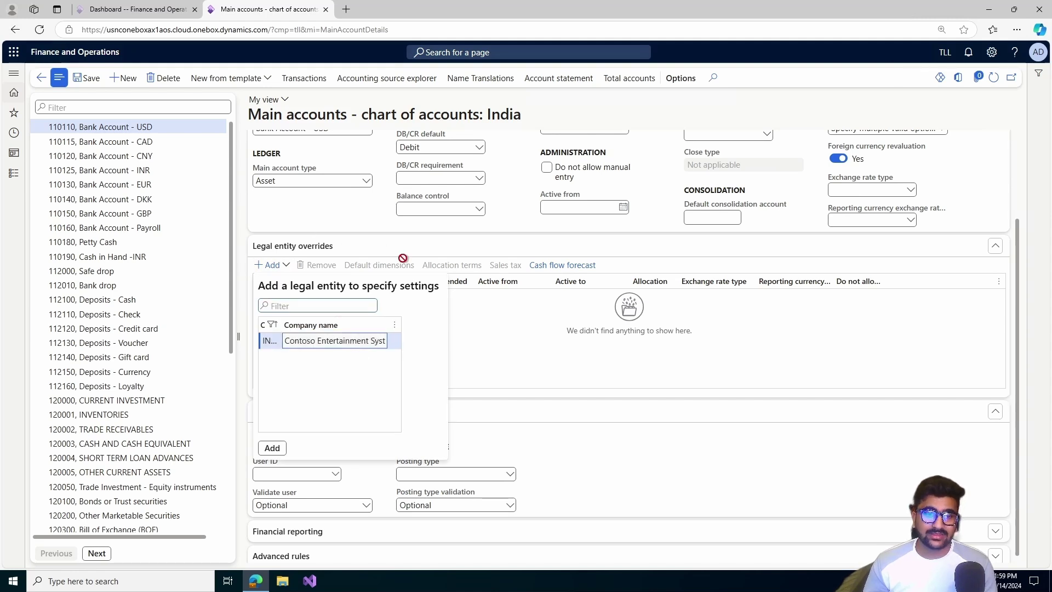
pyautogui.press('Return')
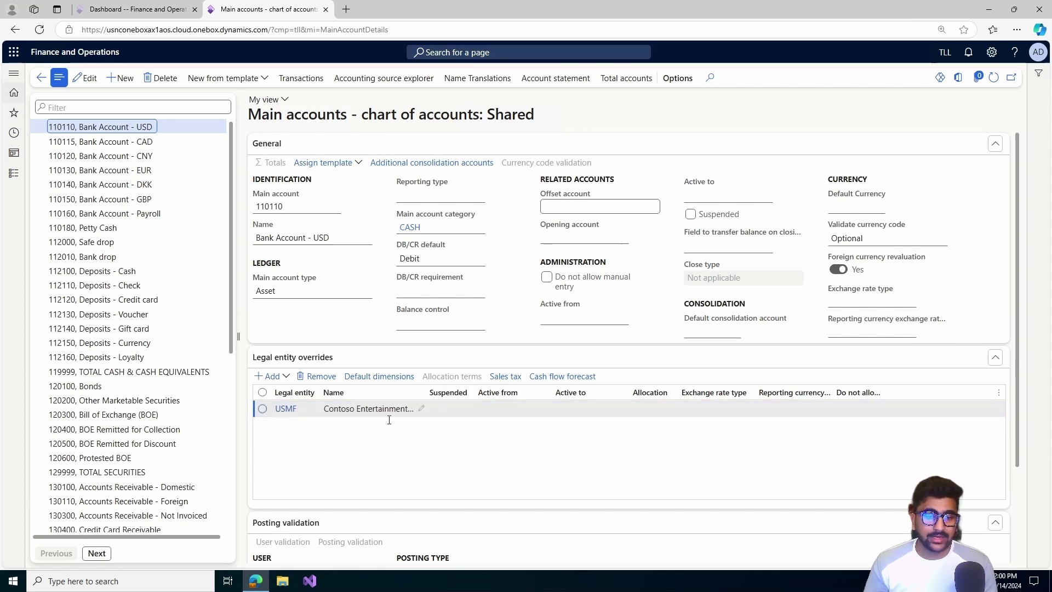
# Browse the legal entities available as overrides for account 110110 in the Shared chart of accounts, and close the list
pyautogui.click(271, 376)
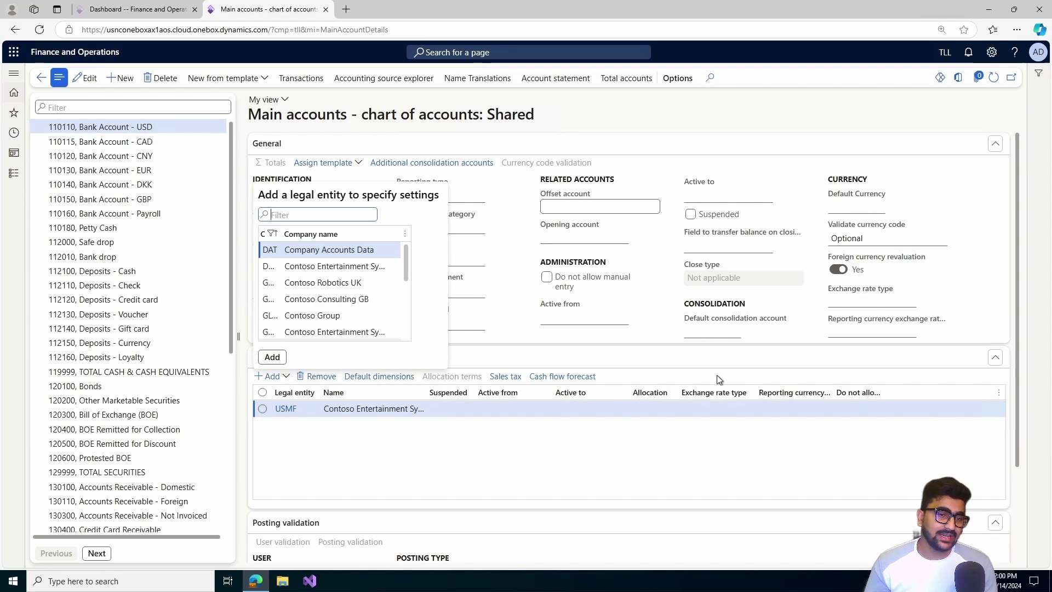
pyautogui.moveTo(402, 257); pyautogui.dragTo(405, 298)
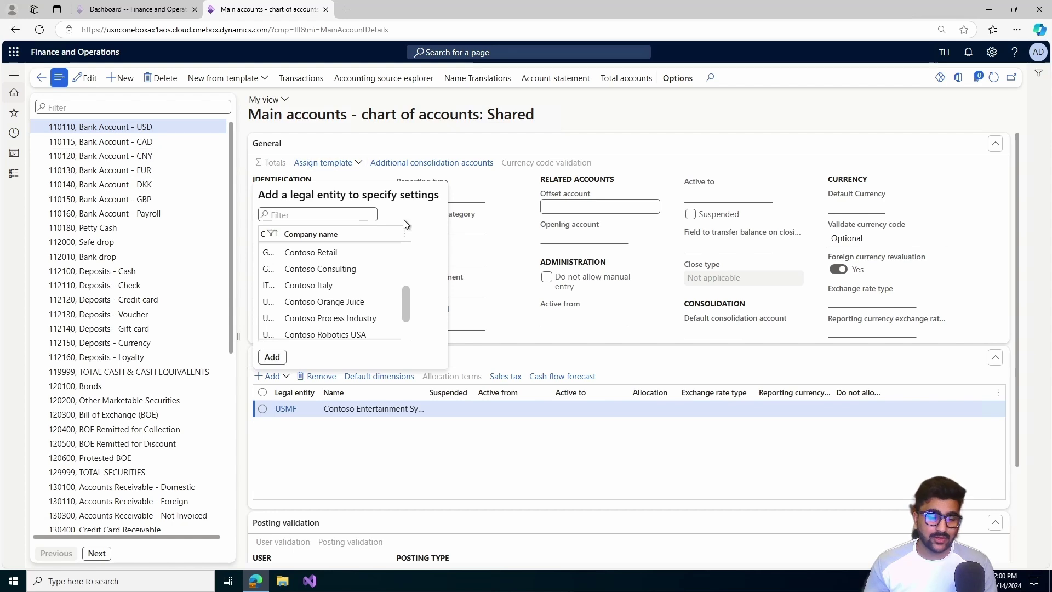
pyautogui.click(649, 297)
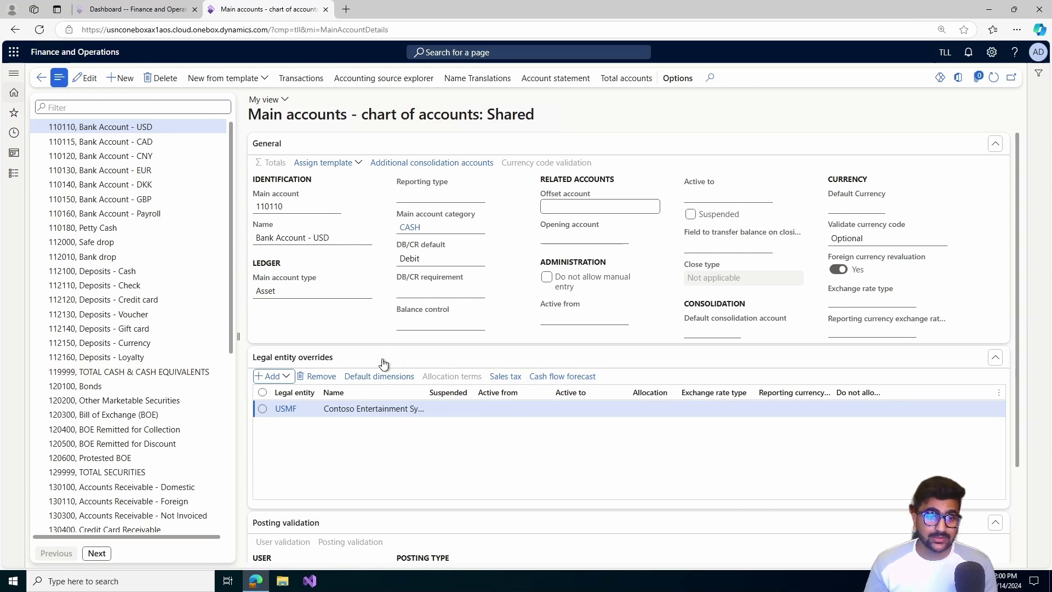
# Add legal entity DEMF to the legal entity overrides of account 110110 in the Shared chart of accounts
pyautogui.click(278, 377)
pyautogui.click(277, 265)
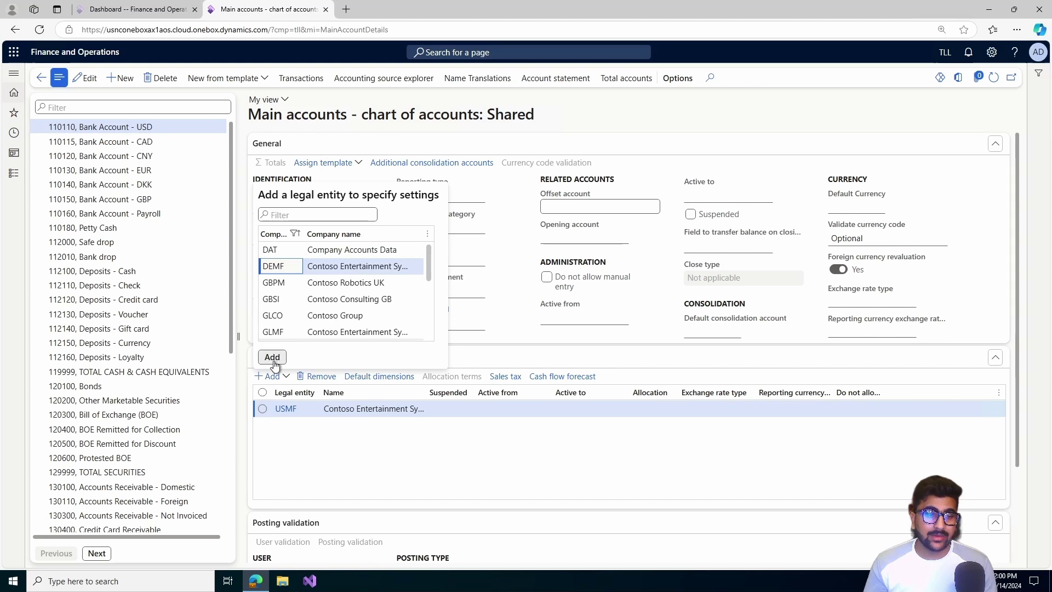
pyautogui.click(275, 357)
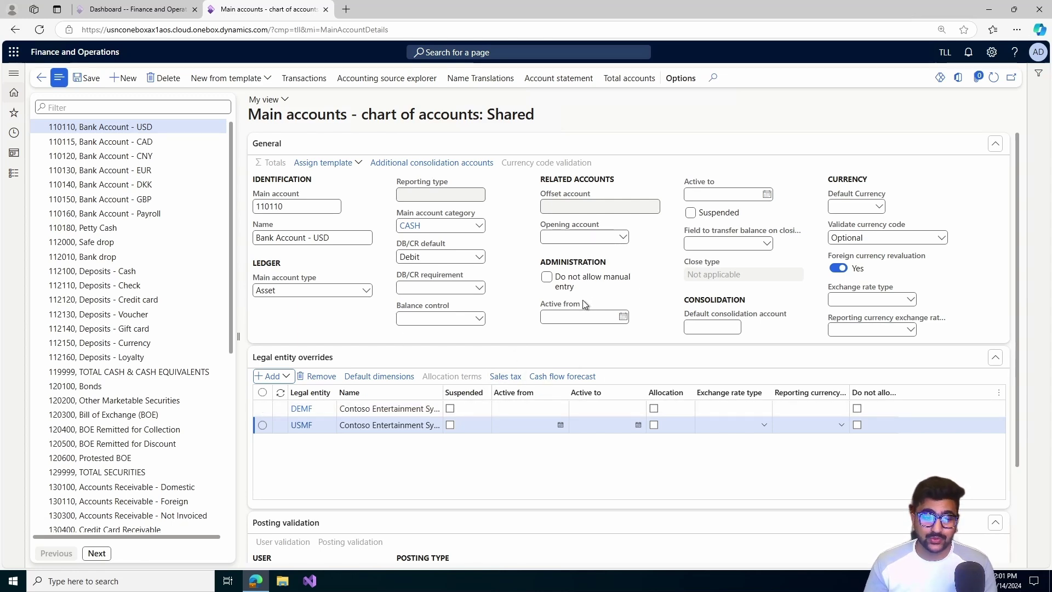
pyautogui.moveTo(574, 292)
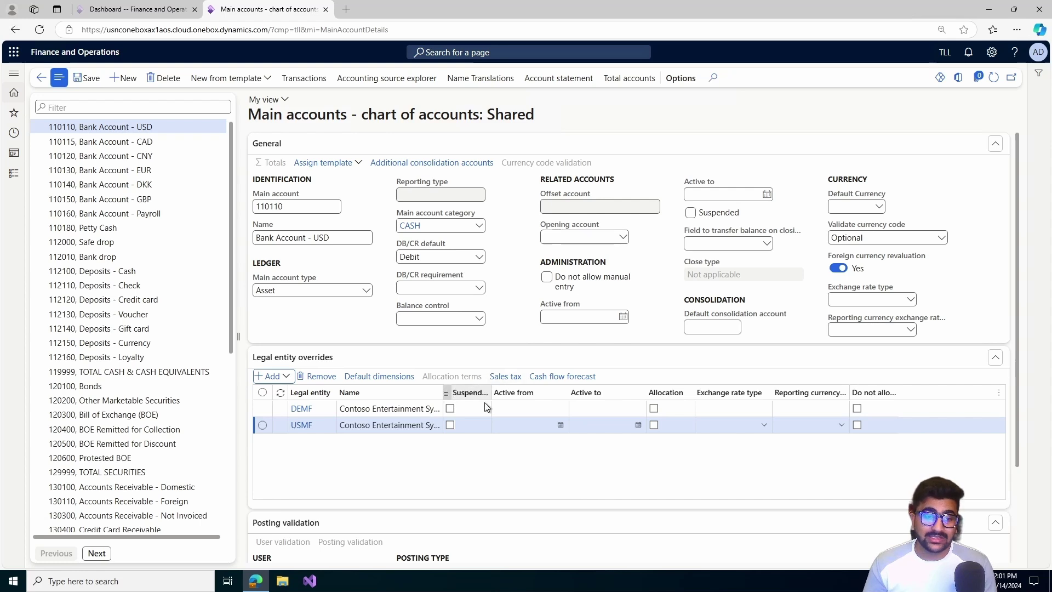
# Suspend the DEMF legal entity override and set its BusinessUnit default dimension to Fixed value without choosing an operating unit
pyautogui.click(450, 409)
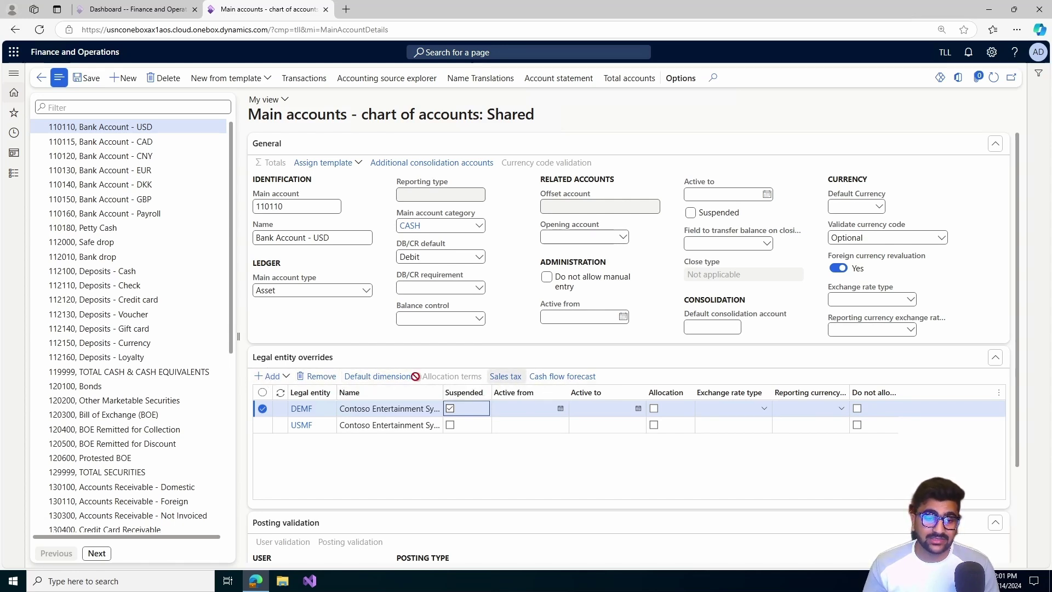
pyautogui.click(367, 377)
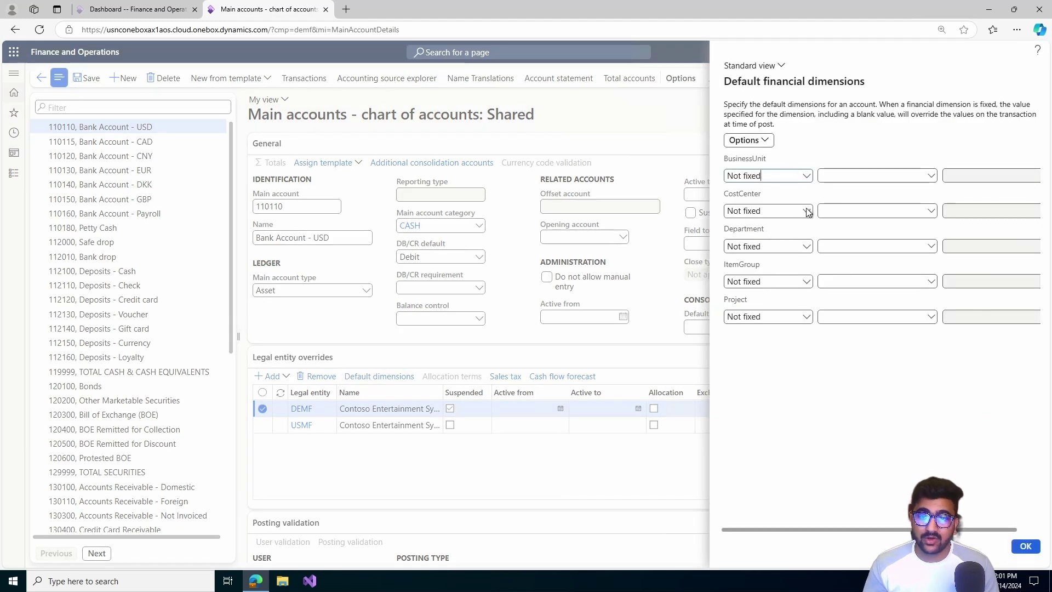
pyautogui.click(805, 176)
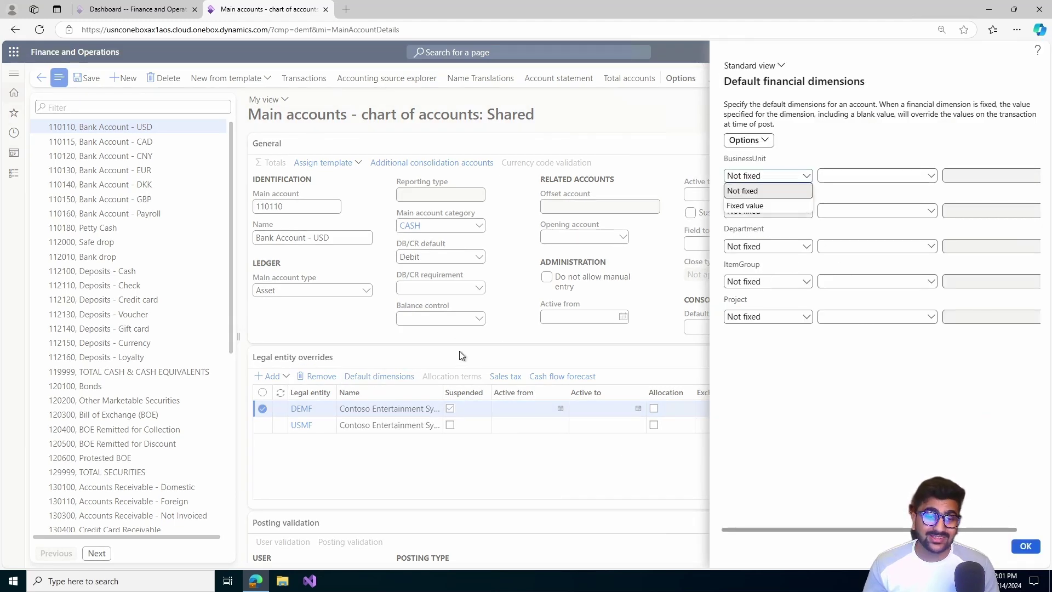
pyautogui.click(745, 206)
pyautogui.click(931, 176)
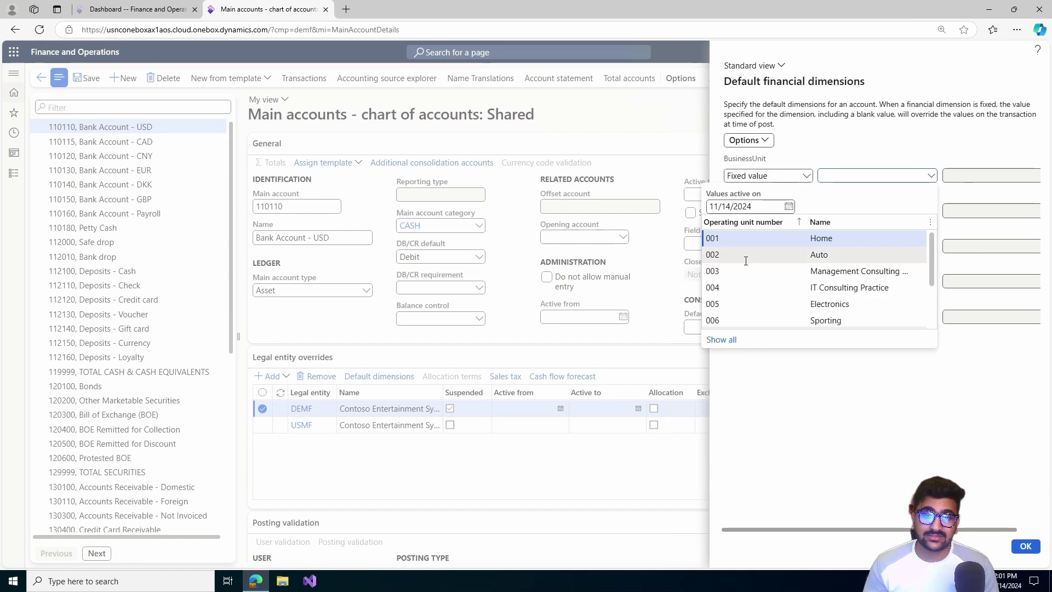
pyautogui.click(850, 416)
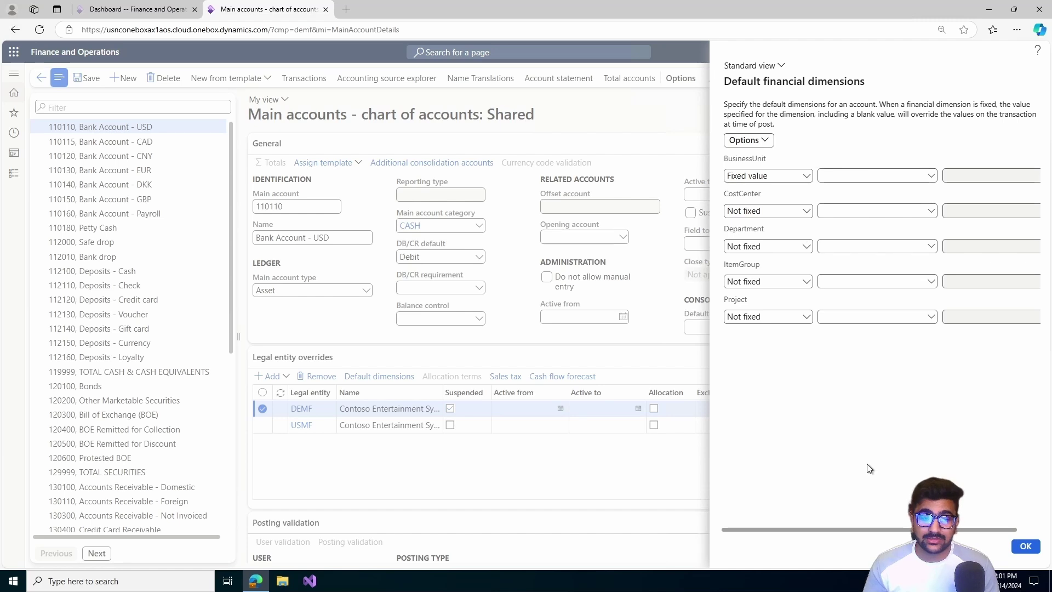
# Decline the blank fixed value, set BusinessUnit back to Not fixed and leave DEMF's default financial dimensions
pyautogui.click(567, 437)
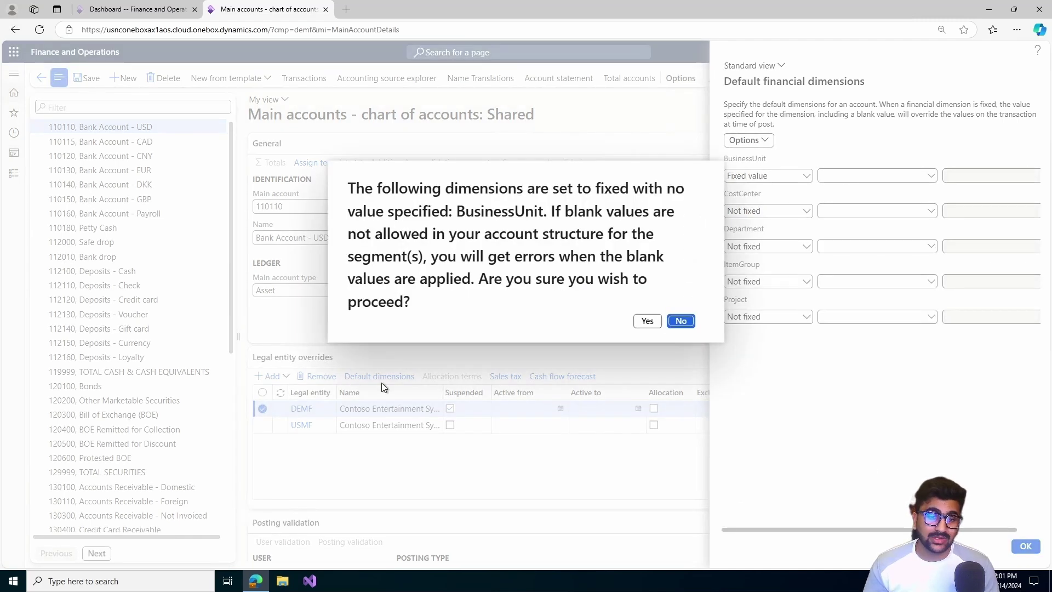
pyautogui.click(679, 319)
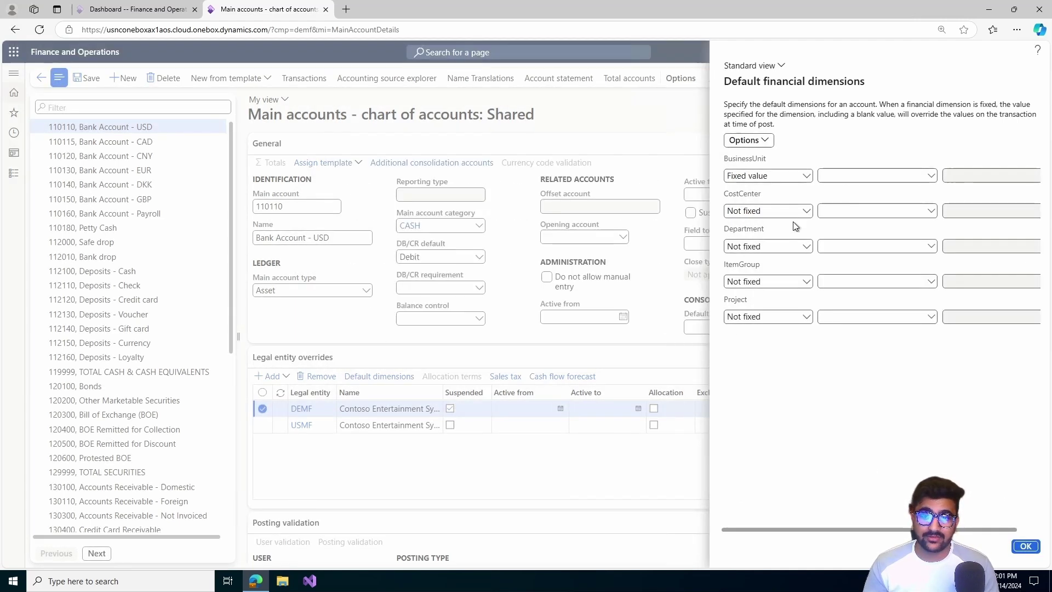
pyautogui.click(805, 177)
pyautogui.click(753, 191)
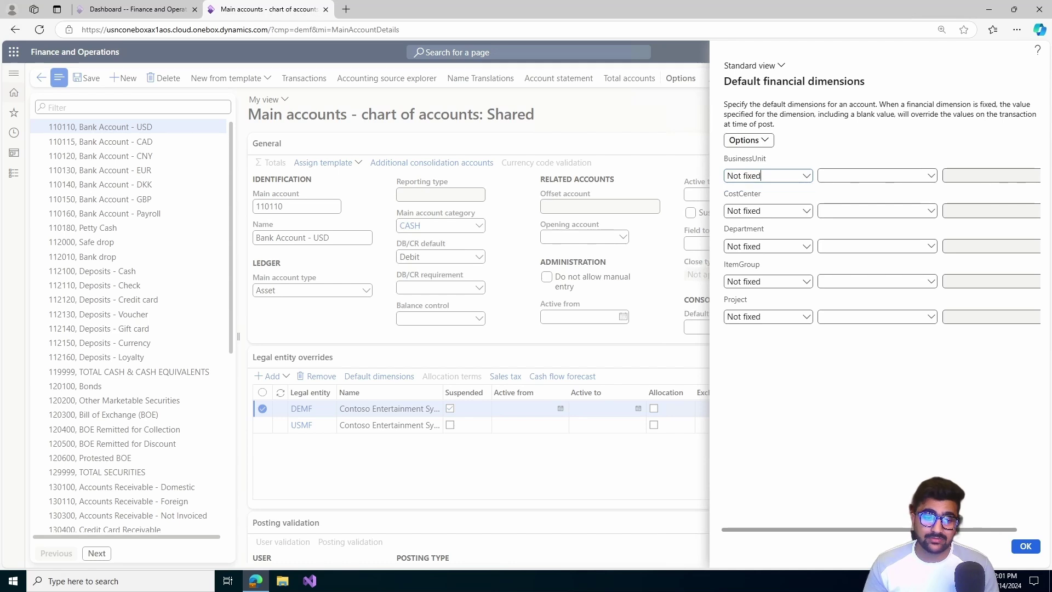
pyautogui.click(446, 380)
# Clear the Suspended setting of the DEMF legal entity override for account 110110
pyautogui.click(450, 408)
pyautogui.click(450, 408)
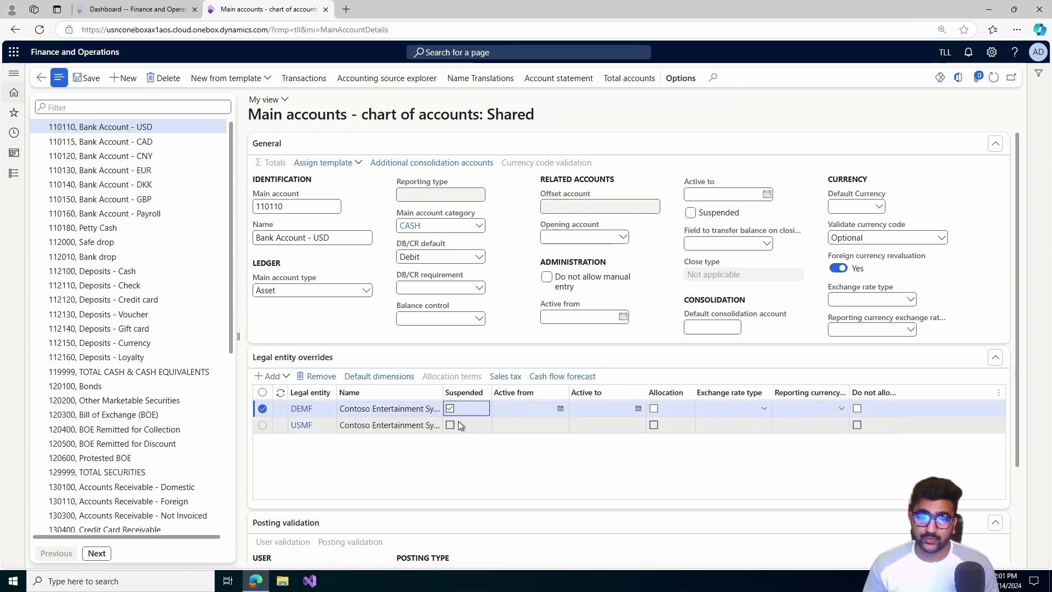
pyautogui.press('space')
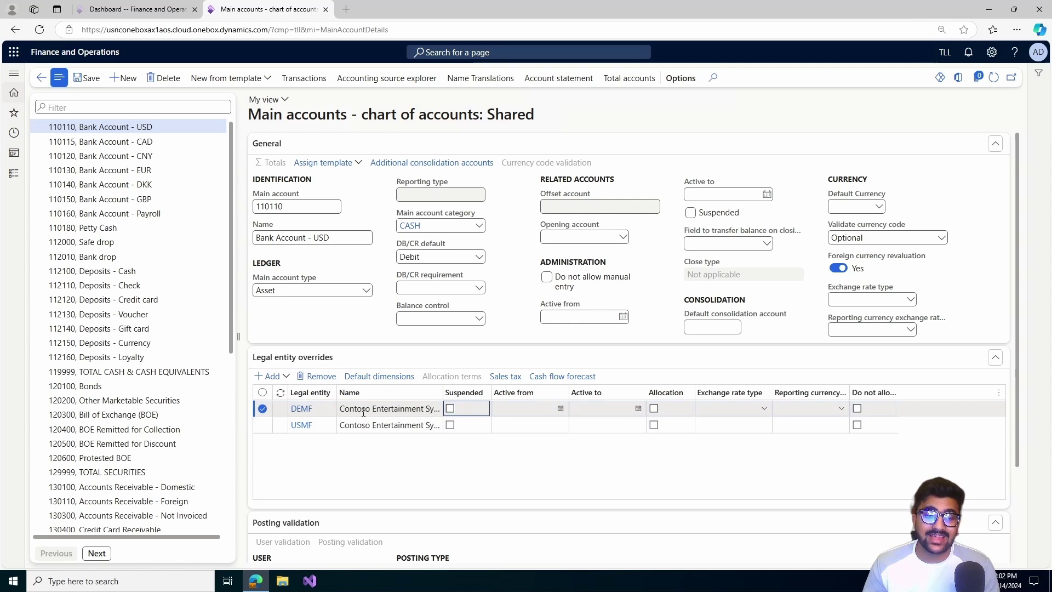
# Turn on Allocation for the DEMF override and for the USMF override of account 110110
pyautogui.click(655, 410)
pyautogui.click(654, 409)
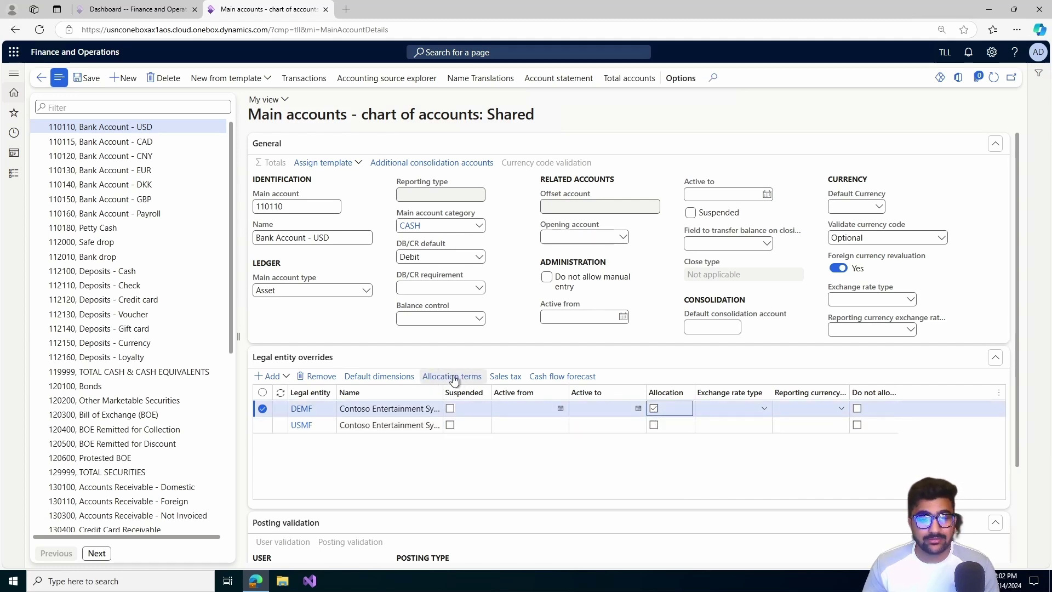
pyautogui.click(655, 409)
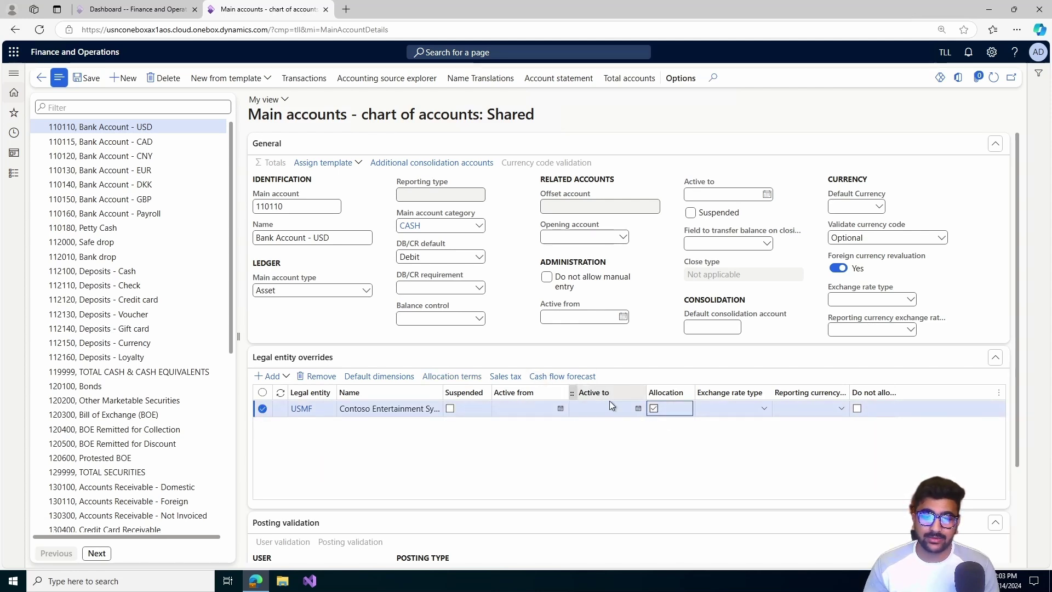
# Open the allocation terms for USMF and set the allocation rule's percent to 50
pyautogui.click(449, 378)
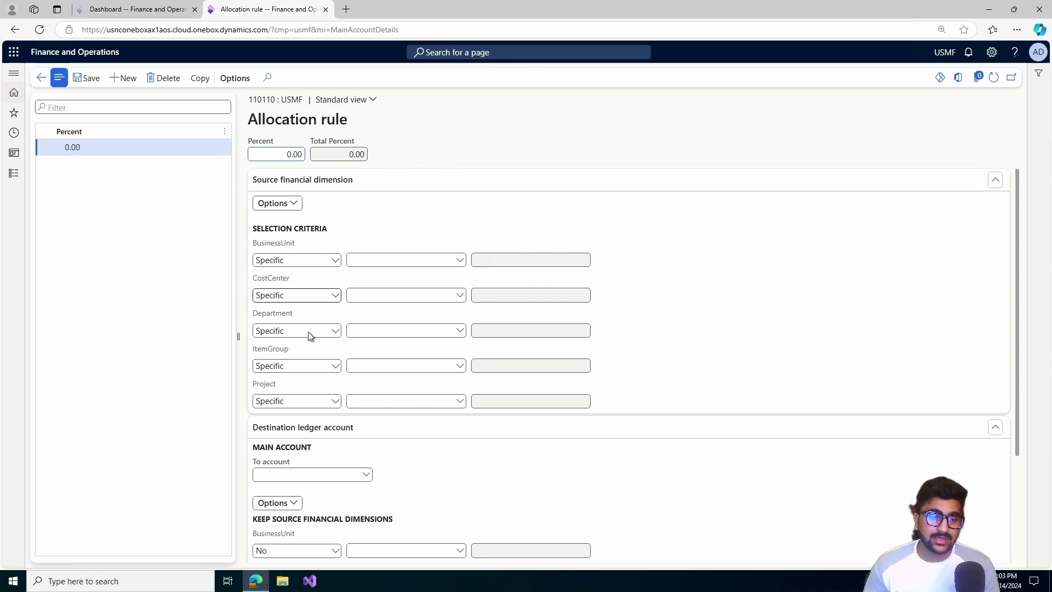
pyautogui.scroll(-3, 308, 331)
pyautogui.scroll(3, 433, 321)
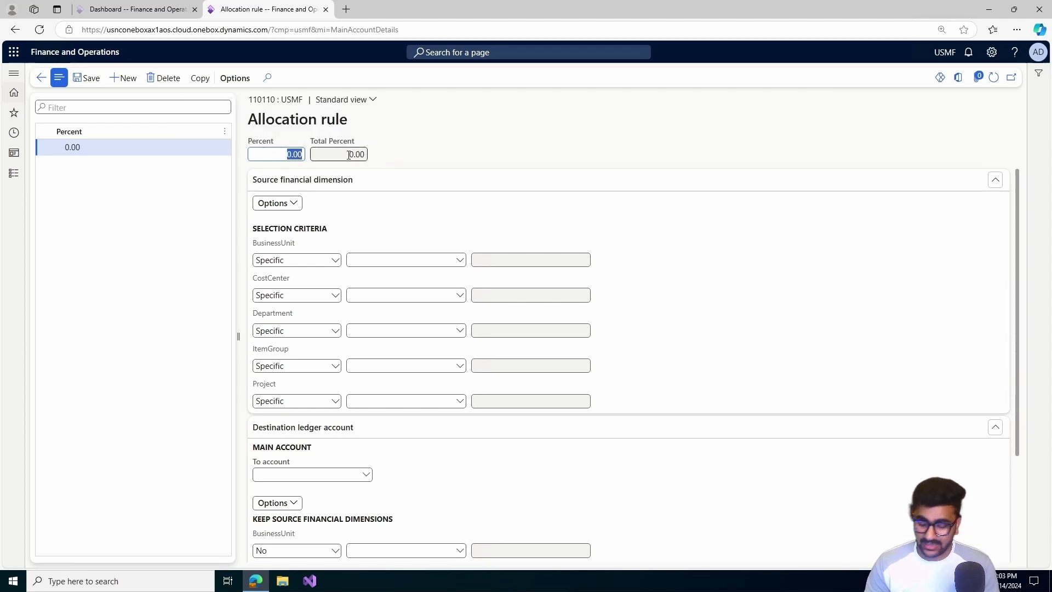
pyautogui.write('50')
pyautogui.click(475, 162)
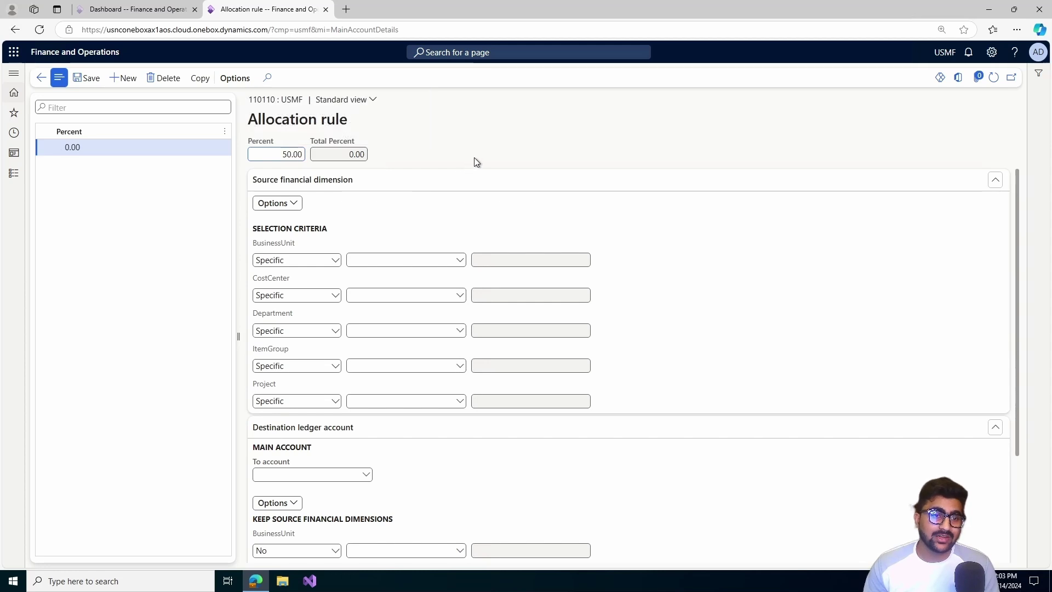
# Set the allocation rule's source BusinessUnit to 001 and view the destination ledger account settings
pyautogui.click(460, 259)
pyautogui.click(396, 322)
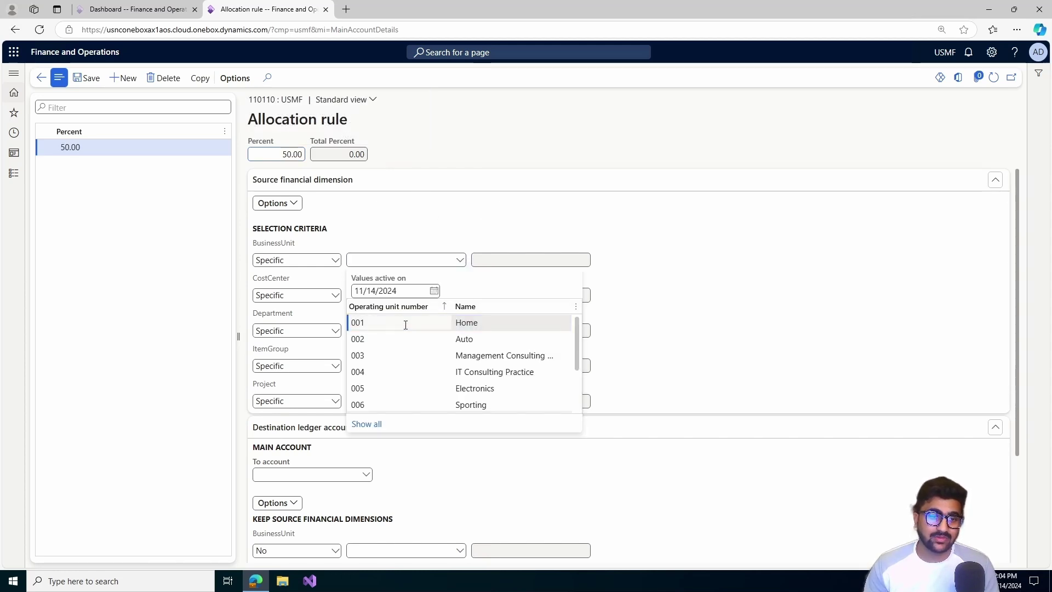
pyautogui.scroll(-3, 409, 437)
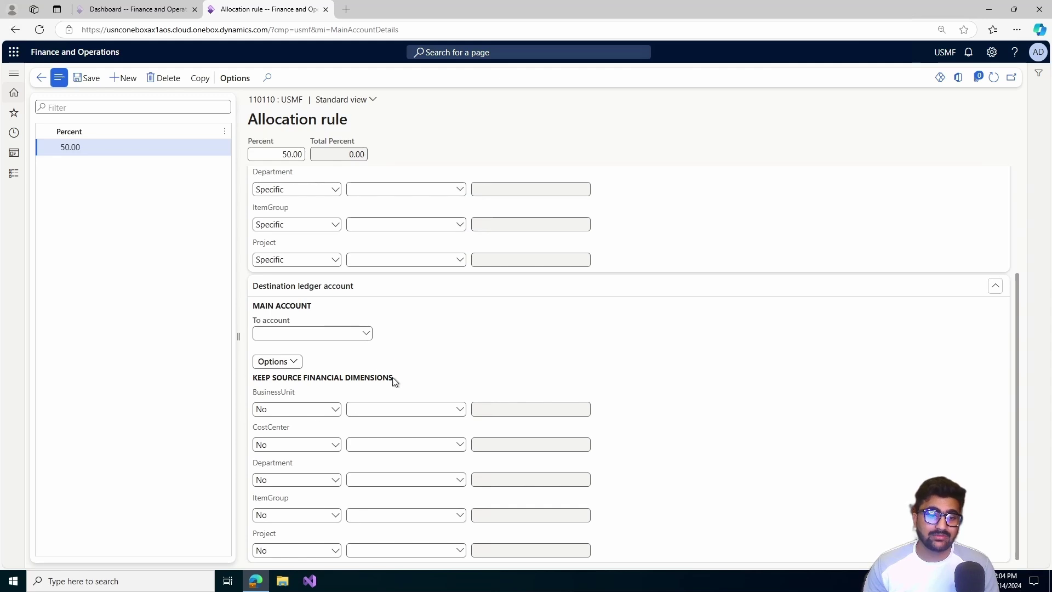
pyautogui.scroll(3, 365, 420)
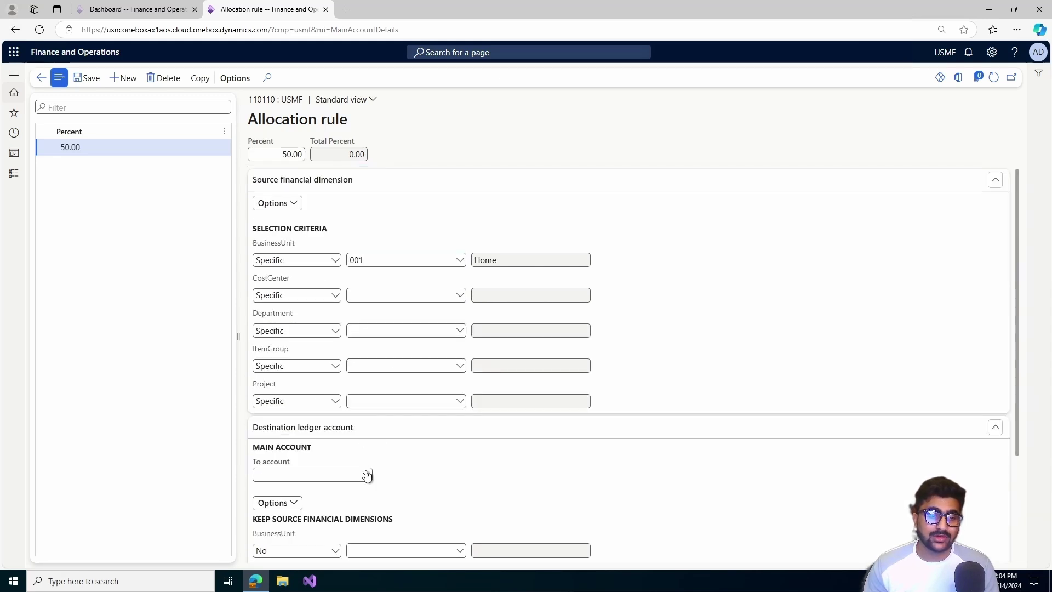
# Delete the 50 percent allocation rule and return to the Shared chart of accounts' main account details
pyautogui.scroll(-3, 487, 437)
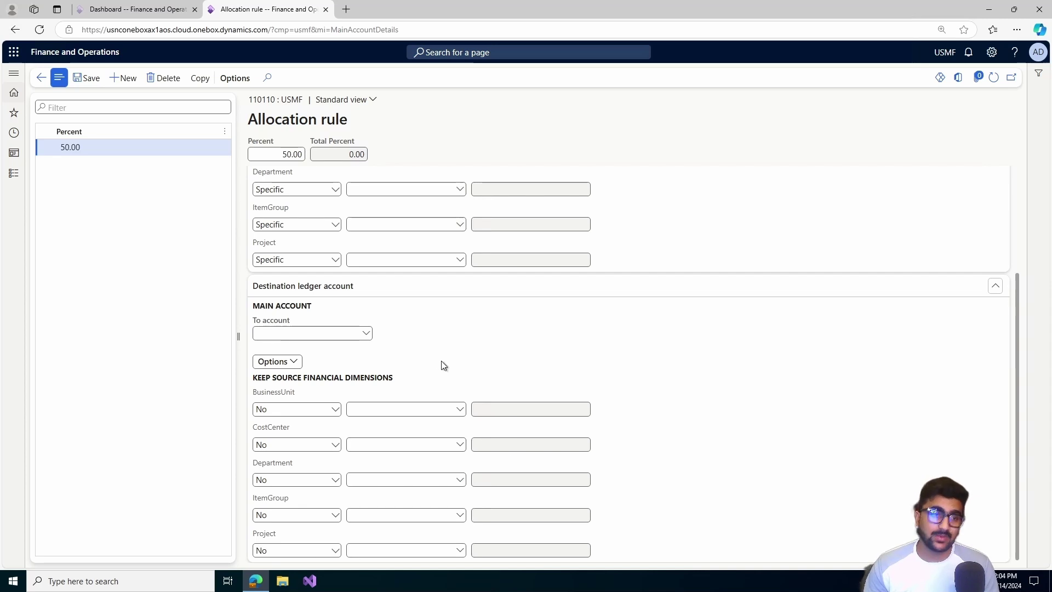
pyautogui.click(167, 78)
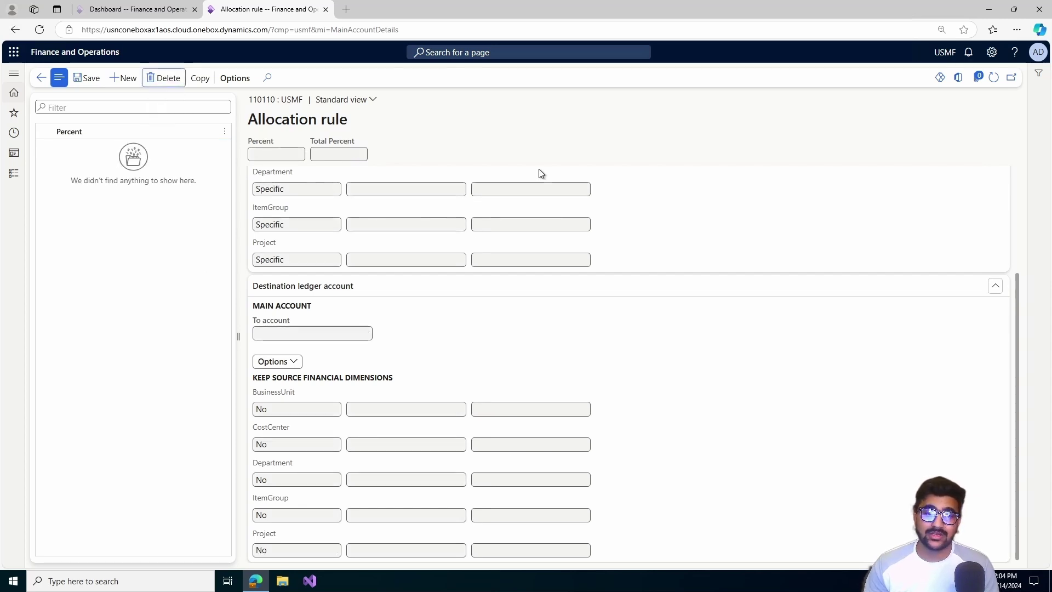
pyautogui.click(41, 78)
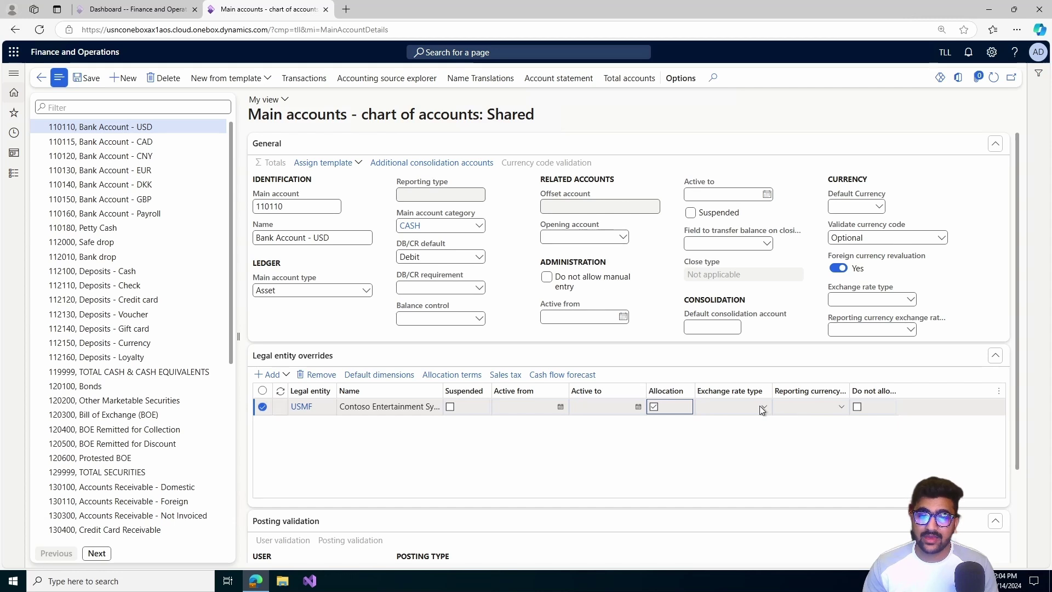
# Turn on Do not allow manual entry for the USMF legal entity override
pyautogui.click(840, 408)
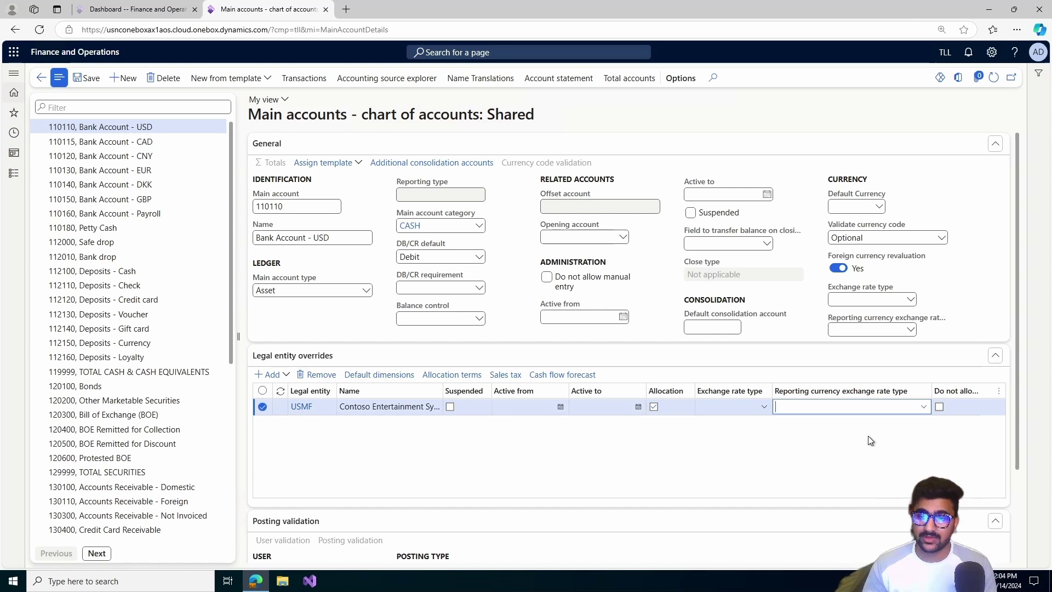
pyautogui.click(953, 406)
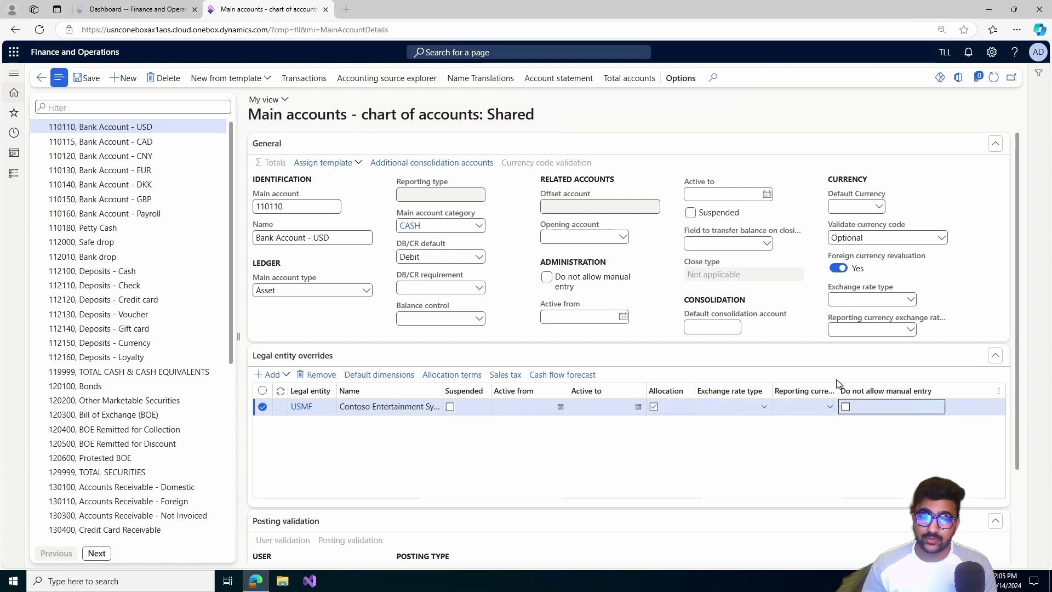
pyautogui.click(847, 406)
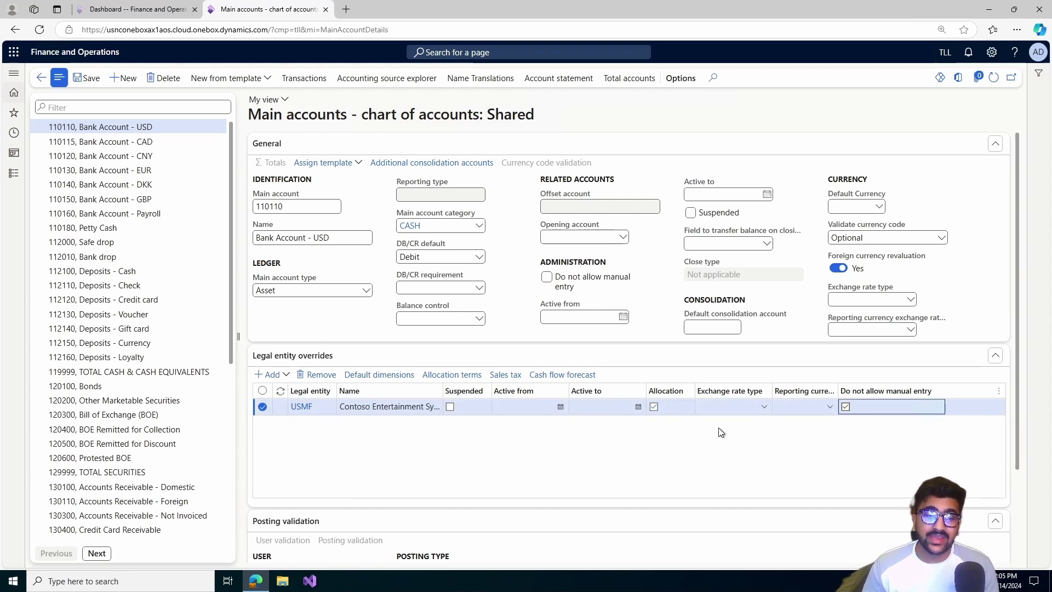
# Collapse the General and Legal entity overrides sections and choose Admin as the posting validation user ID
pyautogui.scroll(-2, 720, 433)
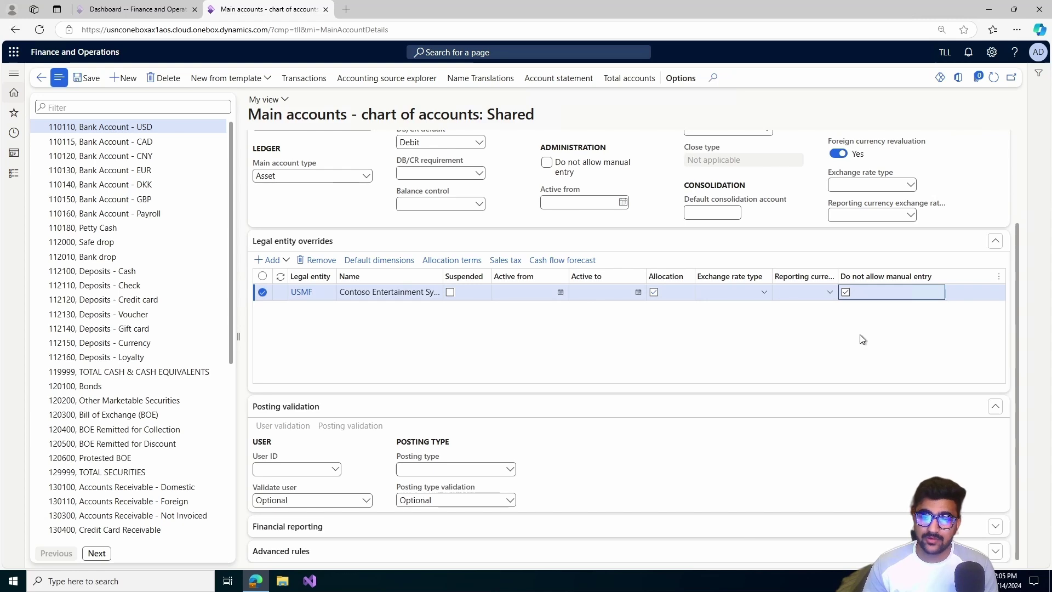
pyautogui.click(995, 241)
pyautogui.click(1004, 143)
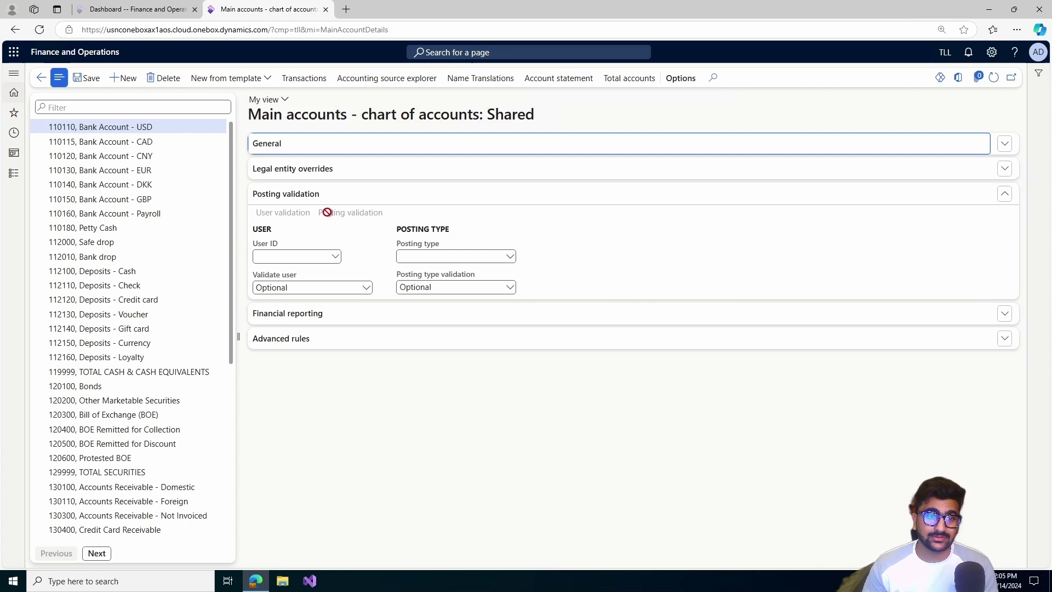
pyautogui.click(337, 260)
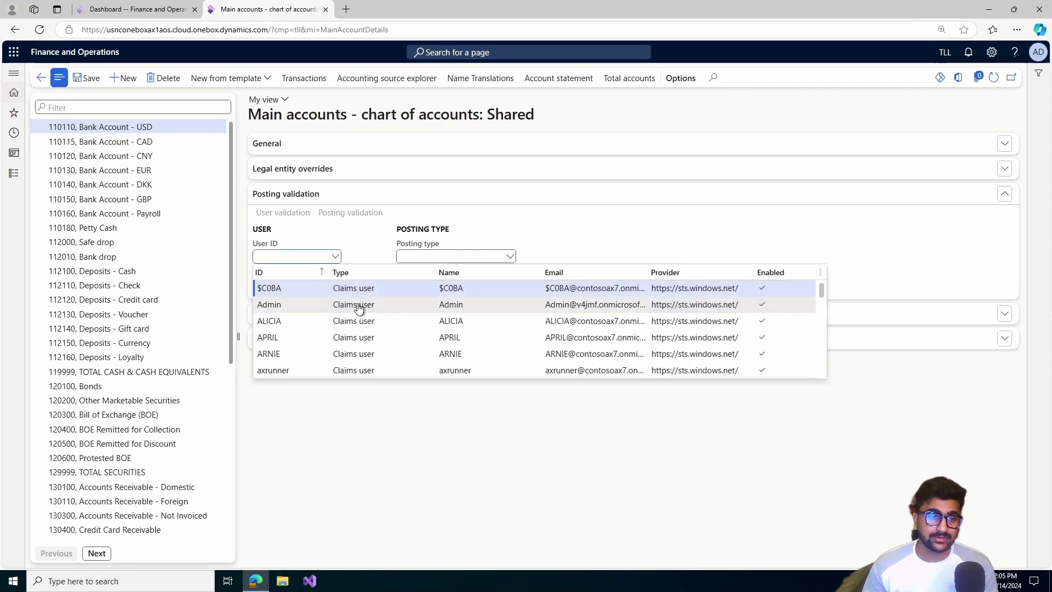
pyautogui.click(302, 303)
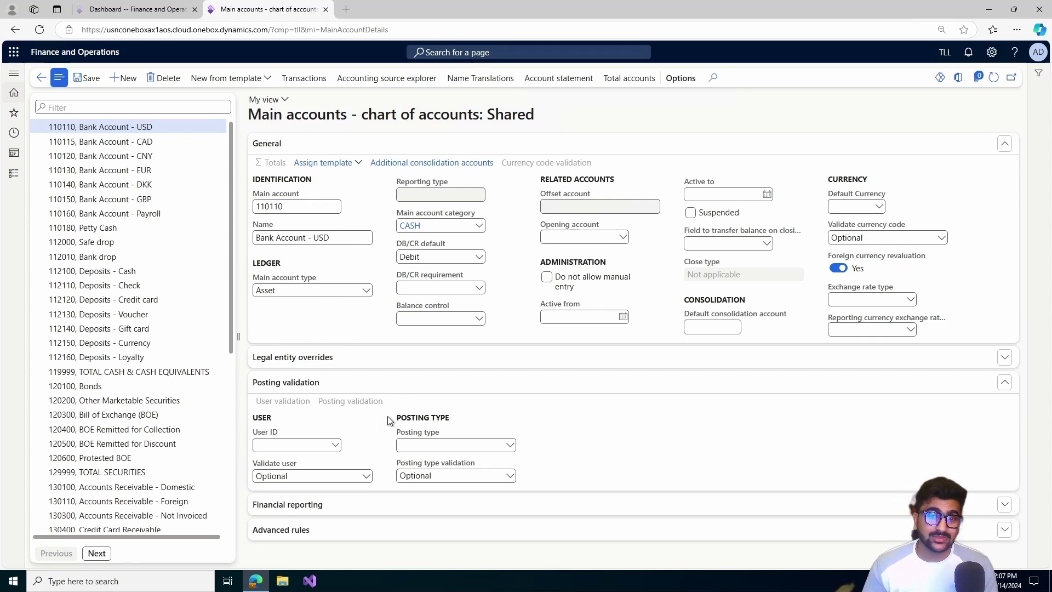
# Browse the user IDs available for the posting validation of account 110110 without choosing one
pyautogui.click(334, 445)
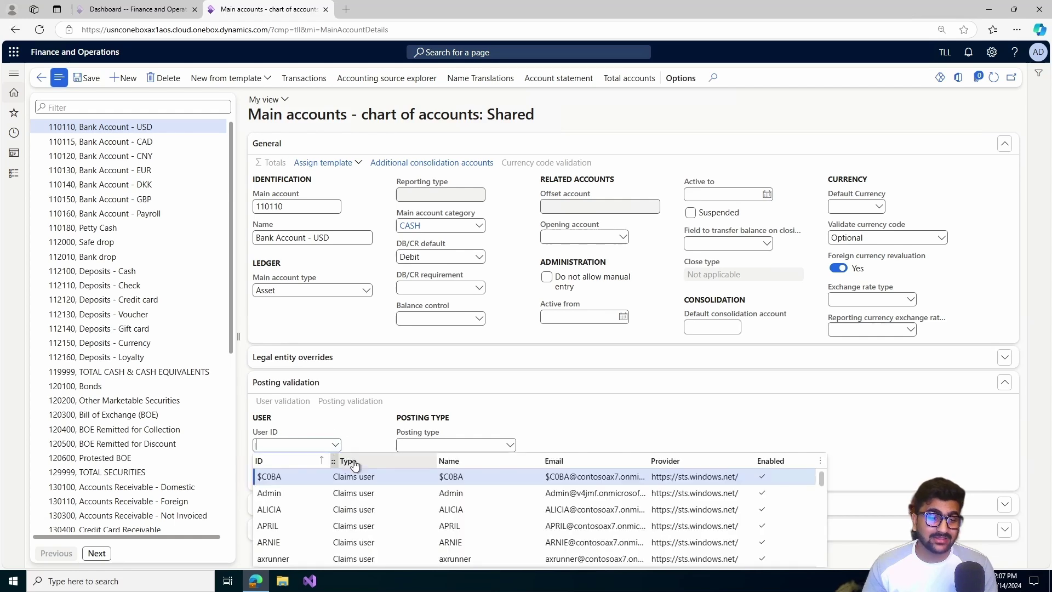
pyautogui.click(364, 427)
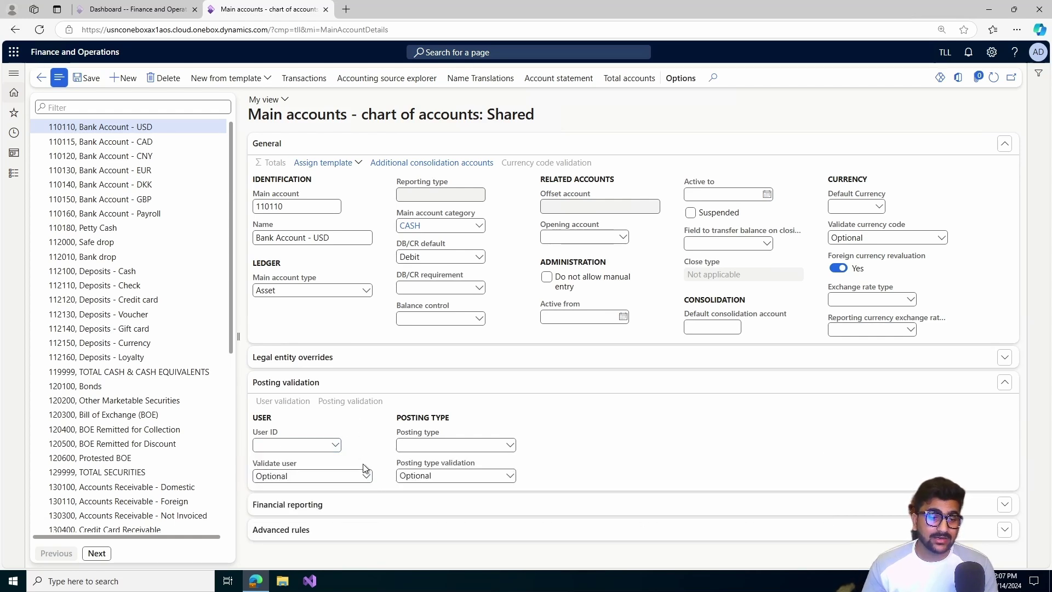
pyautogui.click(336, 447)
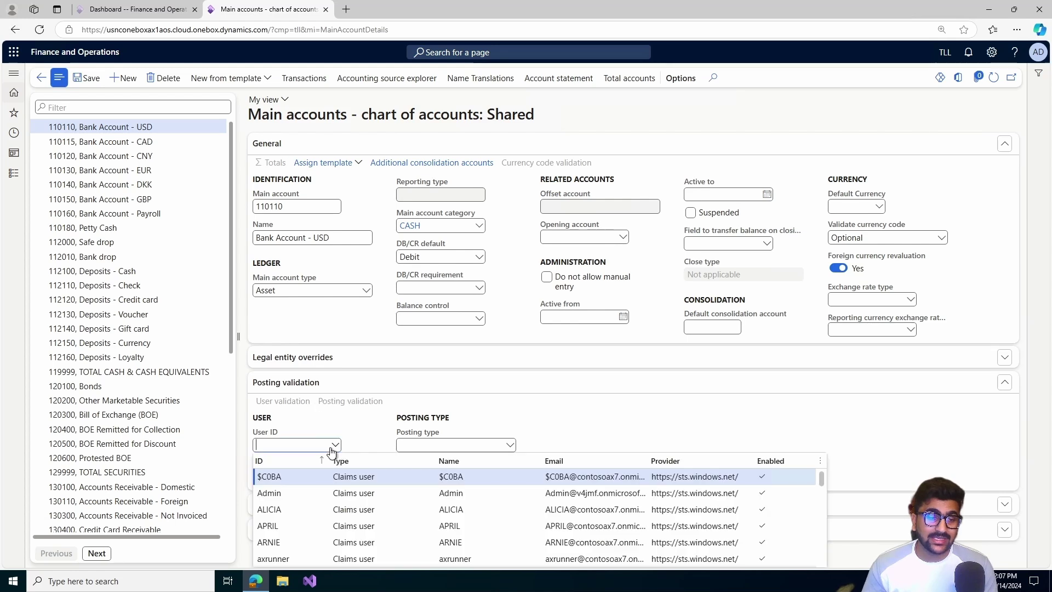
pyautogui.scroll(-3, 296, 503)
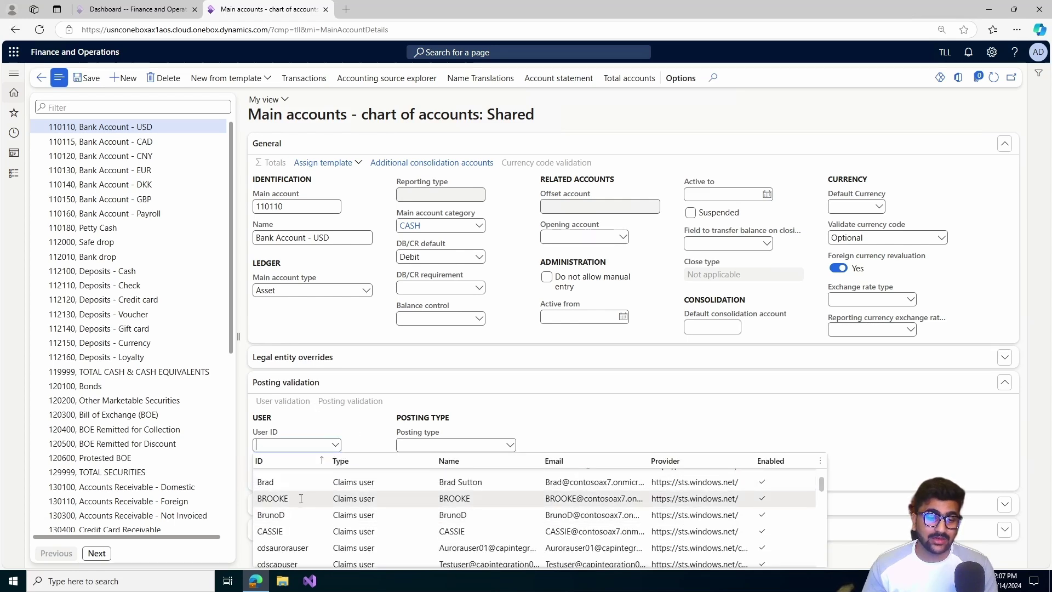
pyautogui.scroll(5, 296, 502)
pyautogui.click(351, 428)
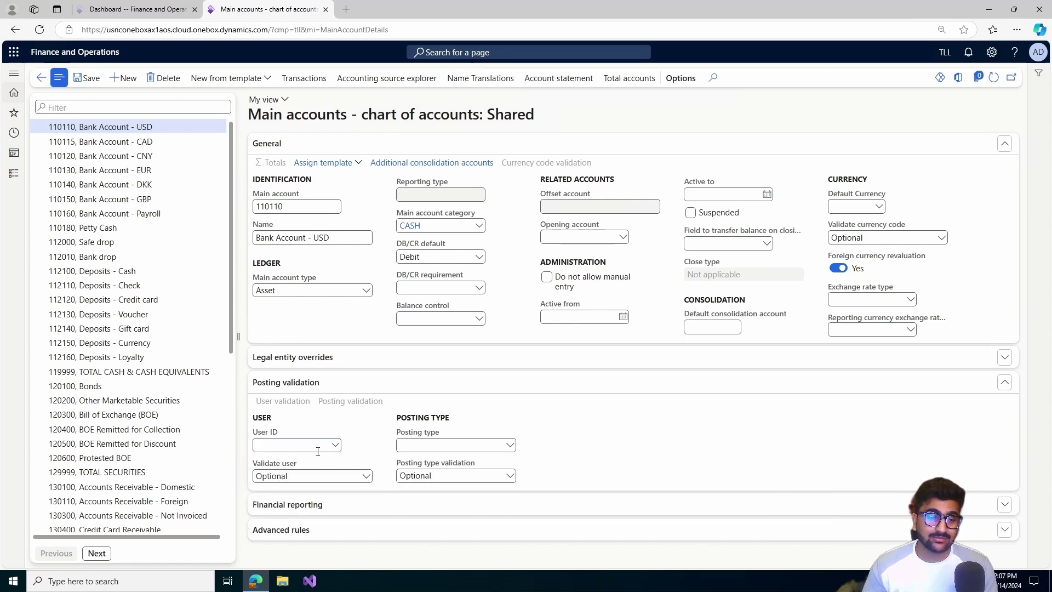
# Set Validate user to Required in the posting validation of account 110110
pyautogui.click(367, 477)
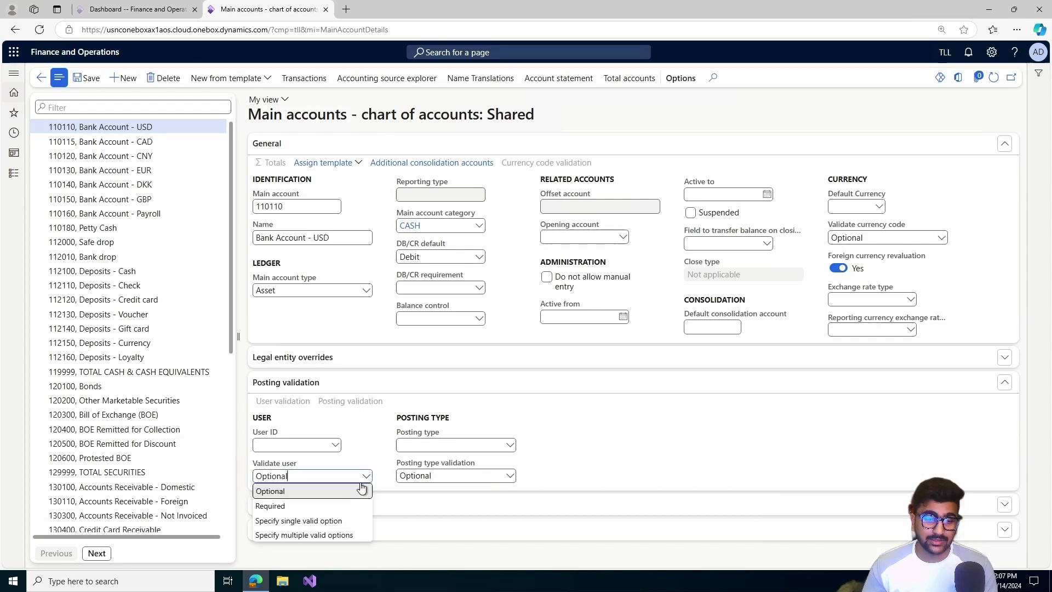
pyautogui.click(304, 507)
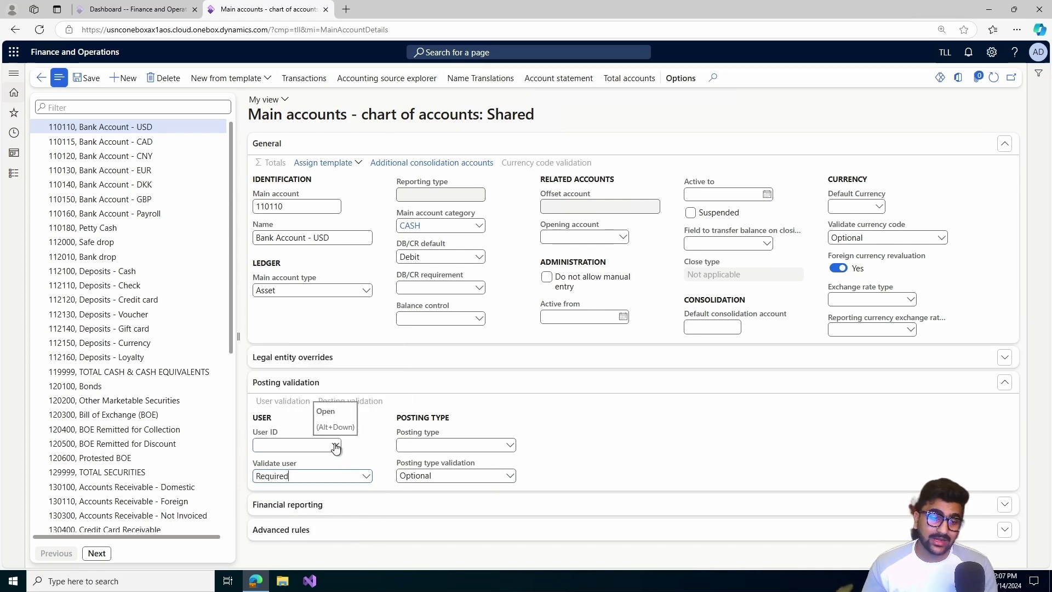
# Set the posting validation user ID to Admin and Validate user to Specify single valid option, and save account 110110
pyautogui.click(333, 446)
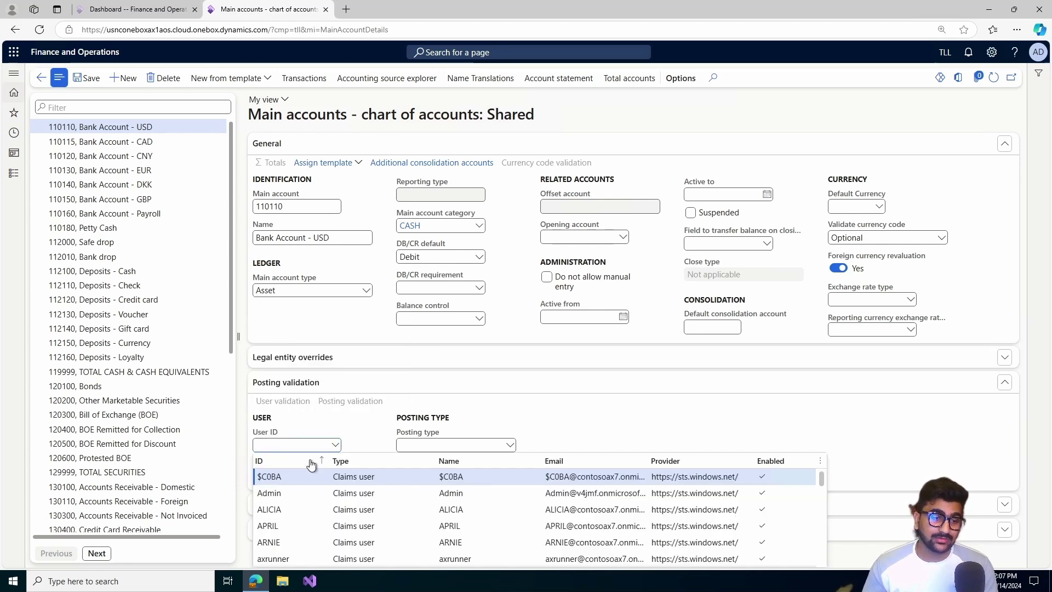
pyautogui.click(289, 493)
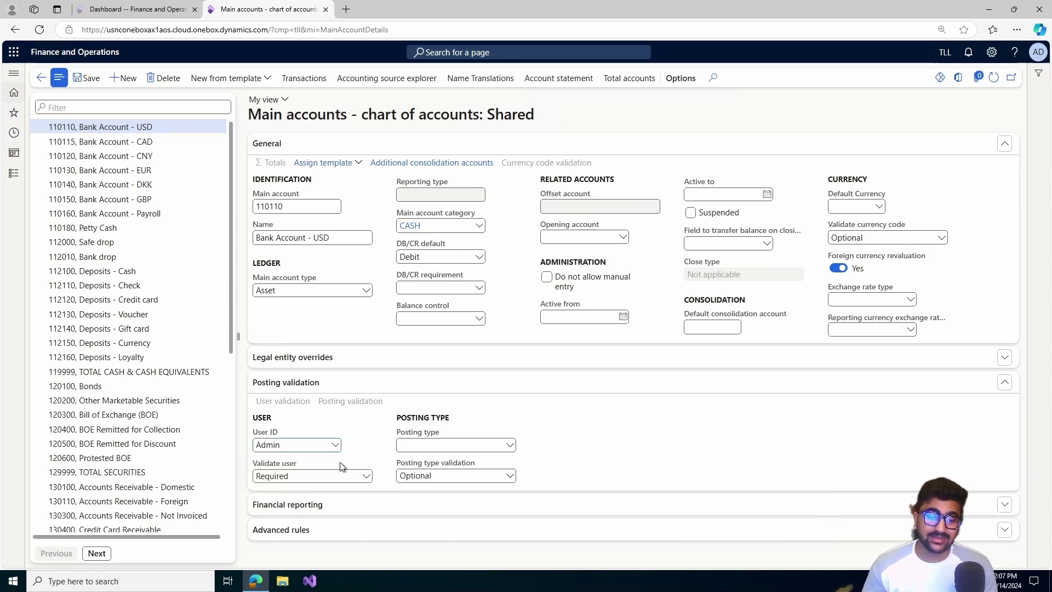
pyautogui.click(365, 477)
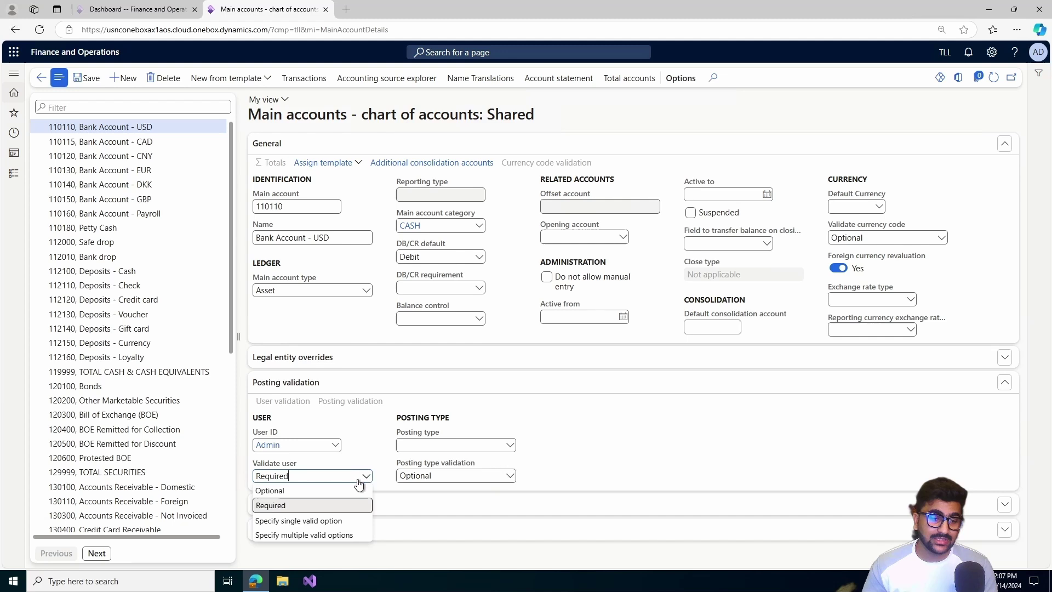
pyautogui.click(305, 522)
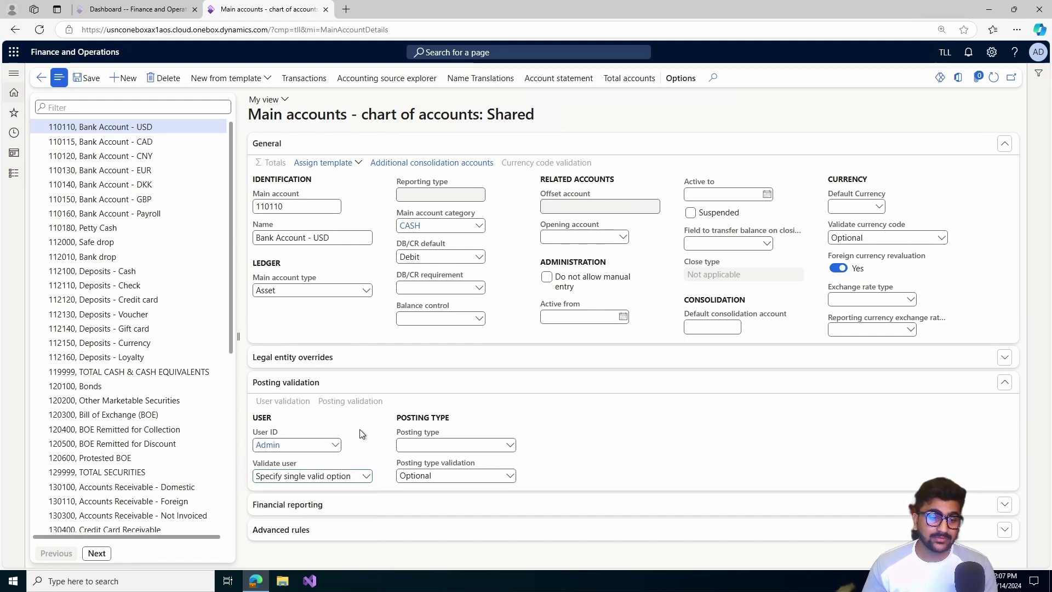
pyautogui.click(79, 84)
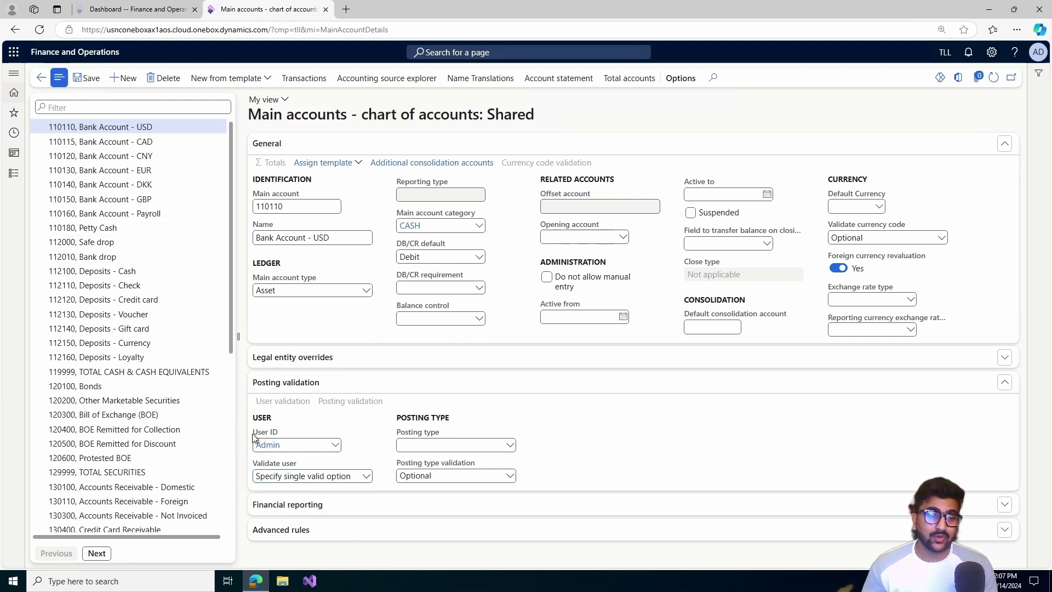
# Change Validate user to Specify multiple valid options and open the account's user validation list
pyautogui.click(366, 477)
pyautogui.click(326, 537)
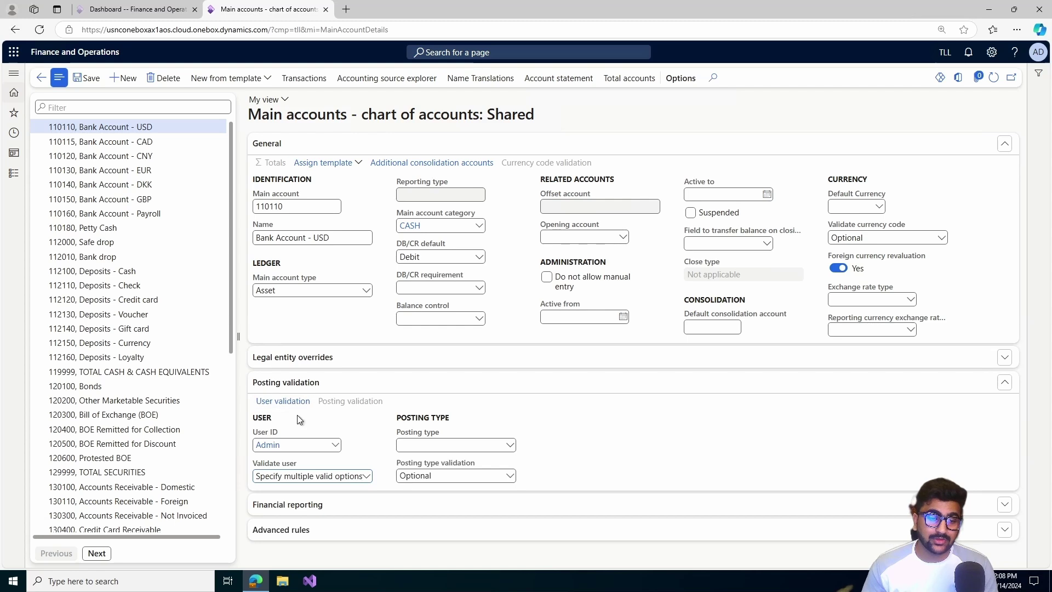
pyautogui.click(283, 401)
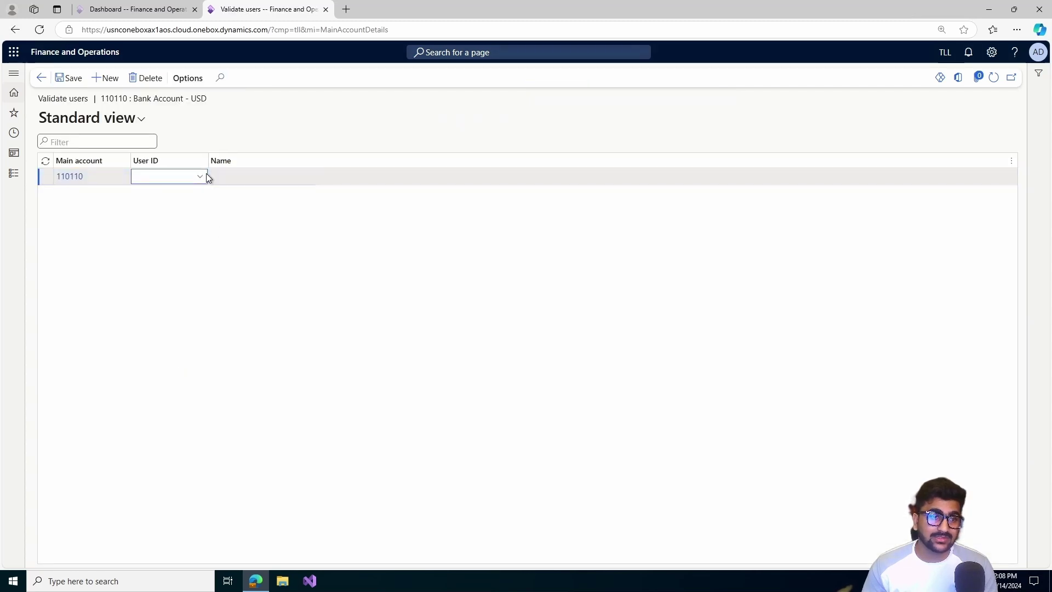
# Add three users, including Admin, to the valid users of account 110110 and return to the main account
pyautogui.click(200, 180)
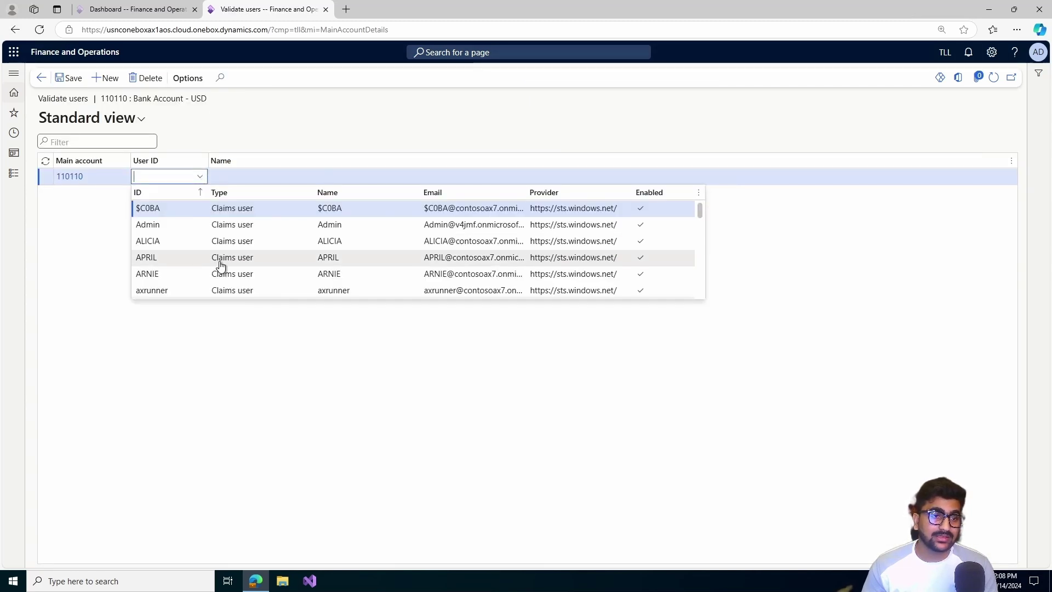
pyautogui.click(192, 240)
pyautogui.click(98, 78)
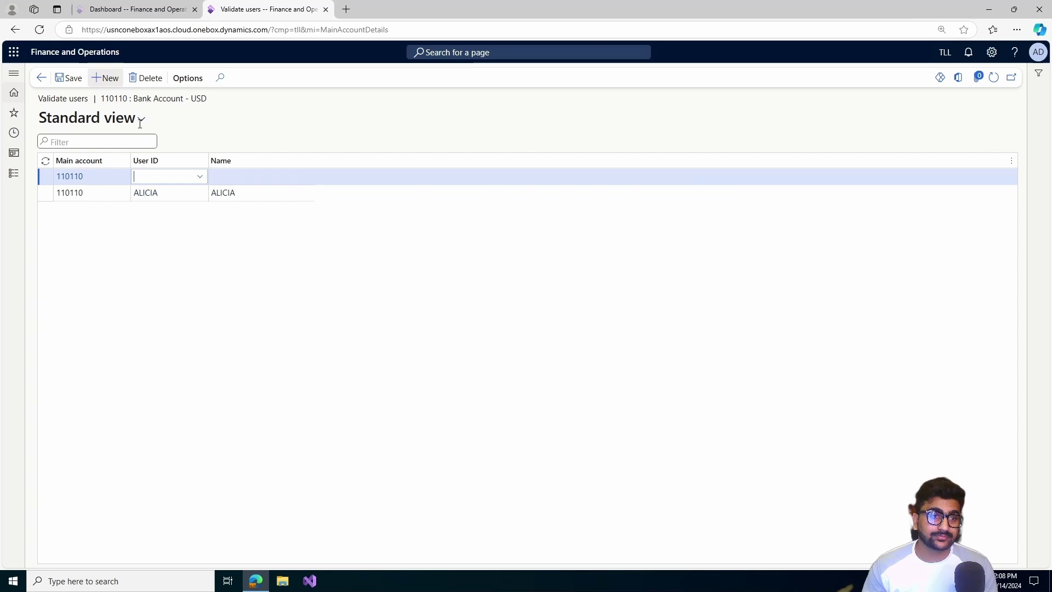
pyautogui.click(200, 180)
pyautogui.click(141, 223)
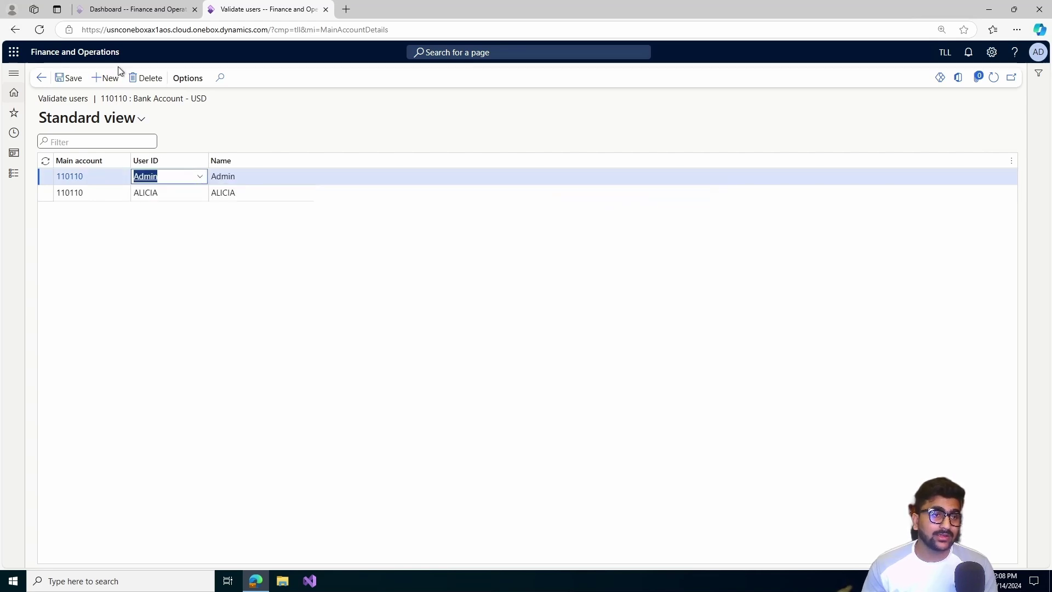
pyautogui.click(109, 79)
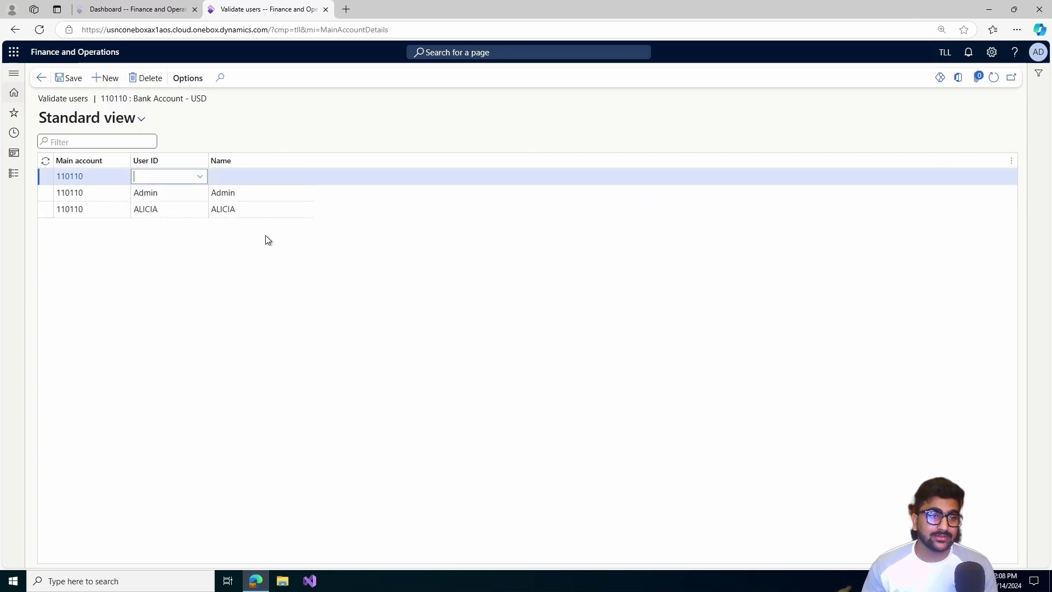
pyautogui.click(199, 176)
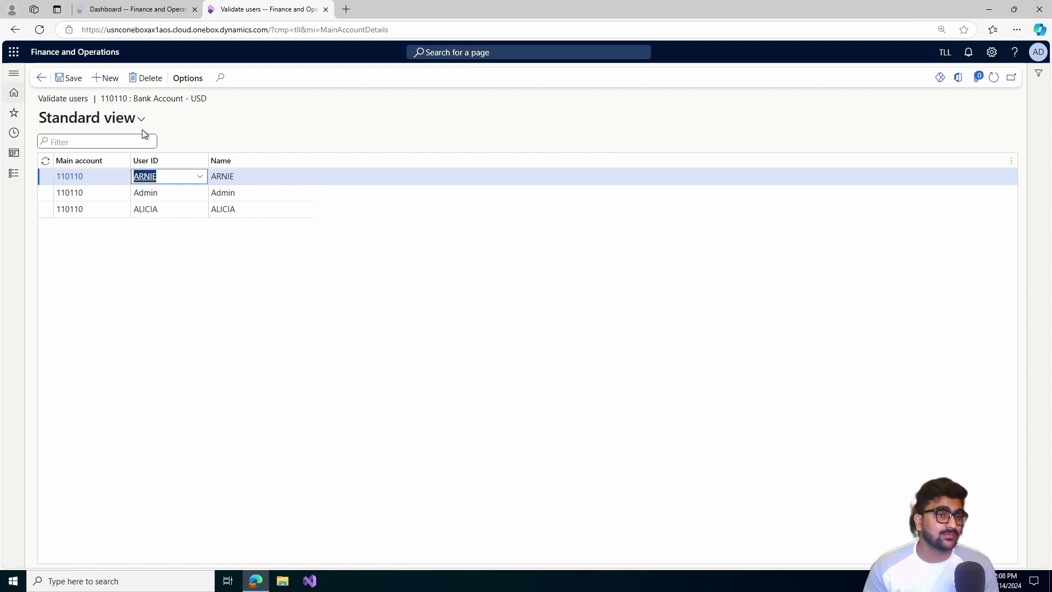
pyautogui.click(42, 77)
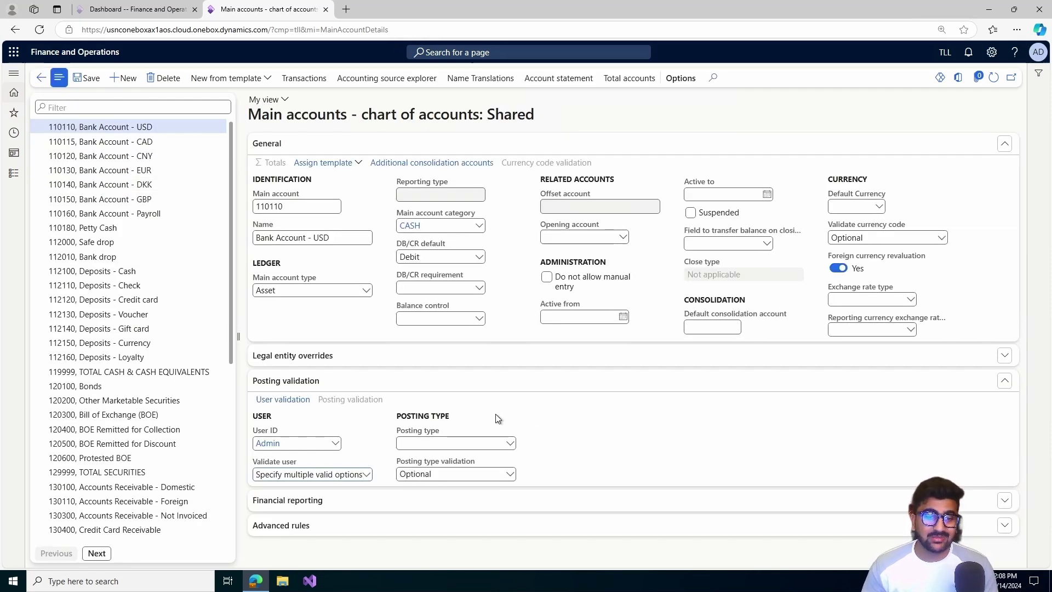
# Browse the posting types available for the posting validation of account 110110 without choosing one
pyautogui.click(509, 443)
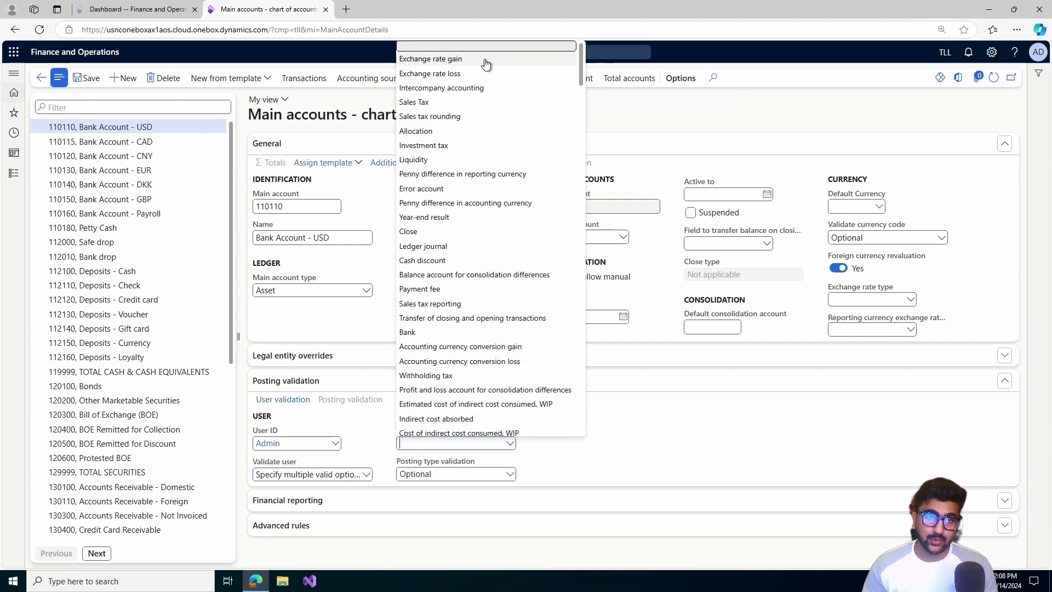
pyautogui.scroll(-9, 493, 274)
pyautogui.scroll(-10, 509, 384)
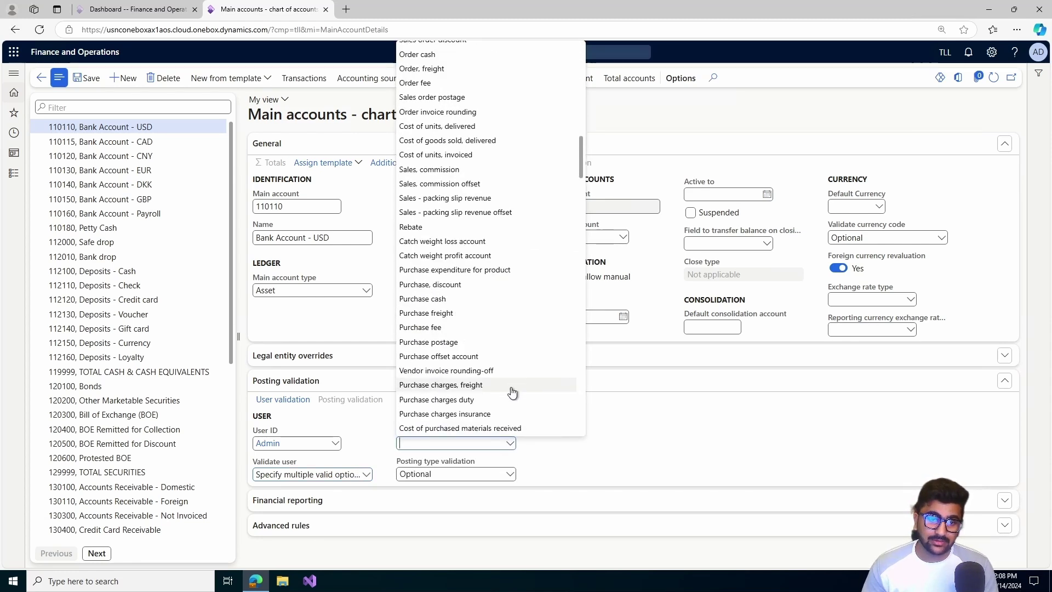
pyautogui.click(525, 475)
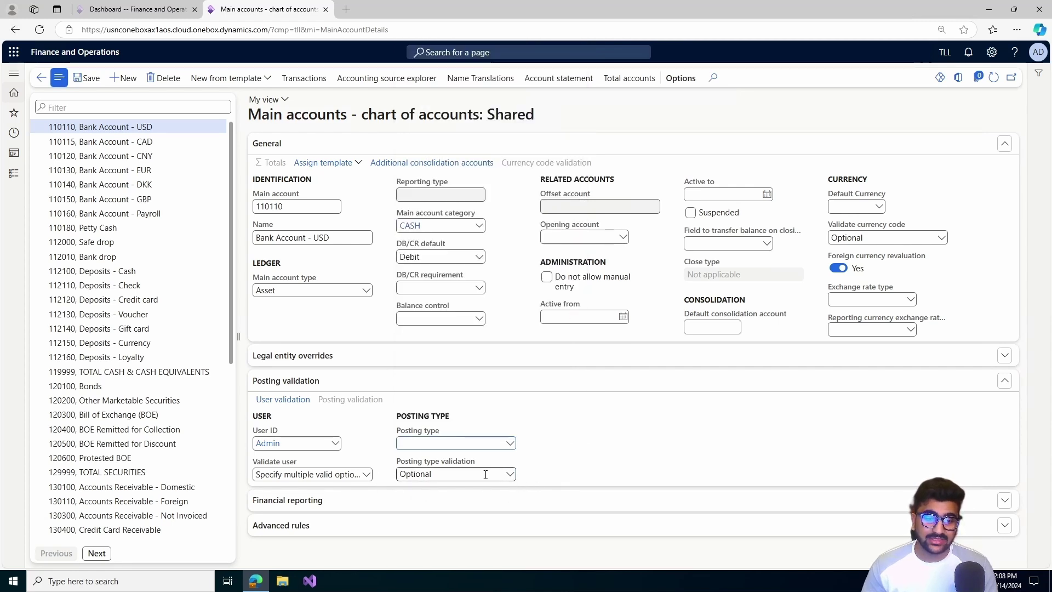
# Set Posting type validation to Required and check the available posting types without choosing one
pyautogui.click(509, 474)
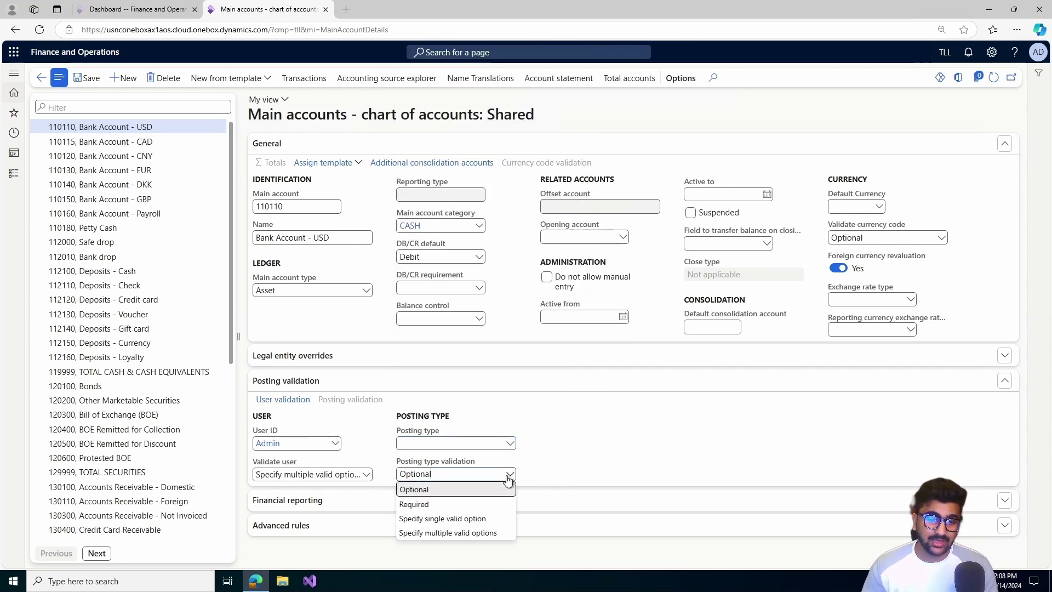
pyautogui.click(476, 506)
pyautogui.click(510, 444)
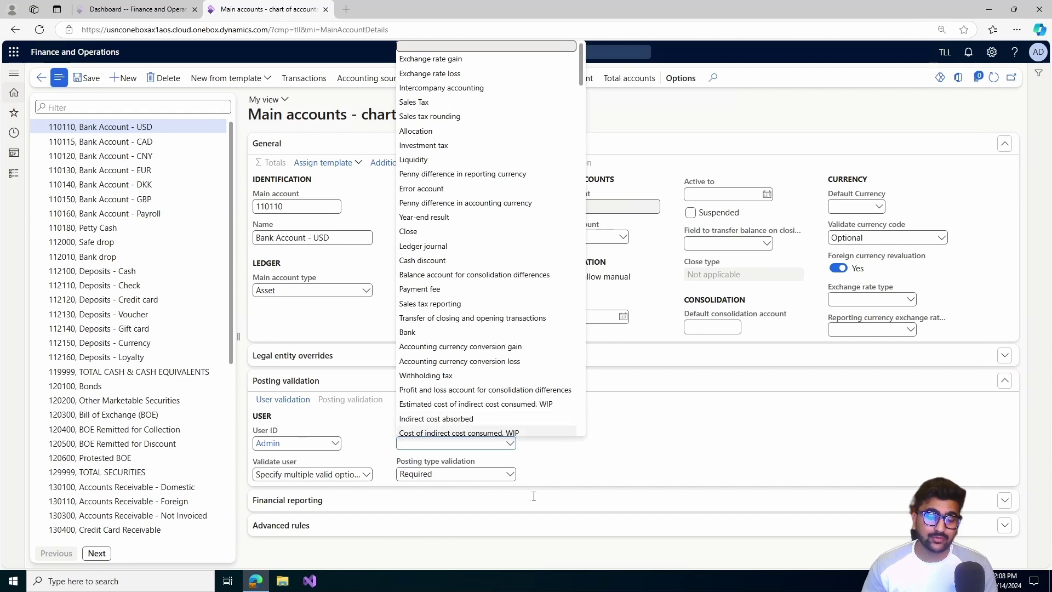
pyautogui.click(527, 471)
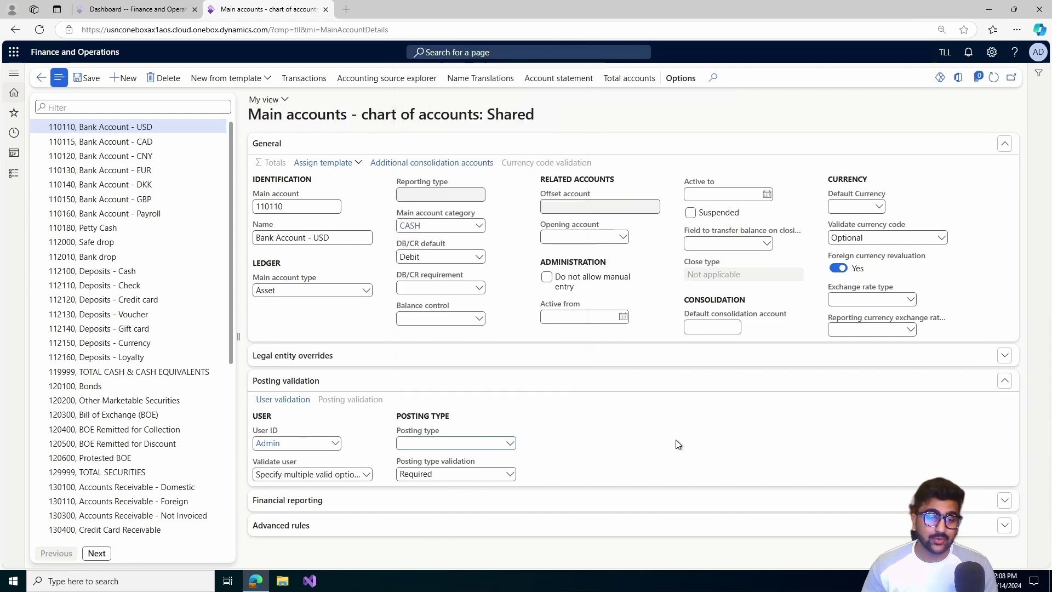
# Set Posting type validation to Specify single valid option and view the posting types without choosing one
pyautogui.click(510, 475)
pyautogui.click(478, 519)
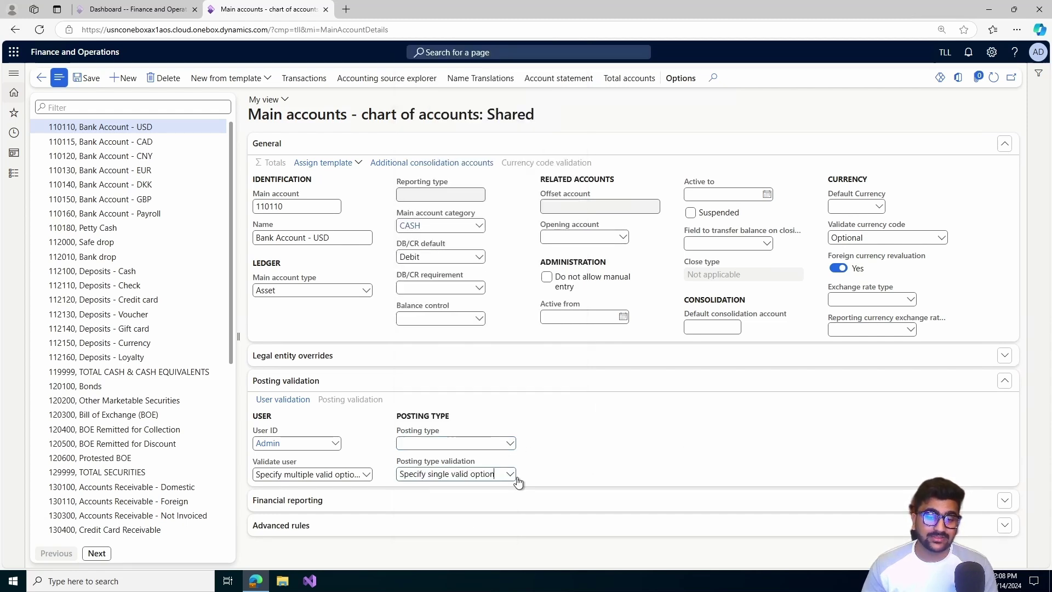
pyautogui.click(514, 445)
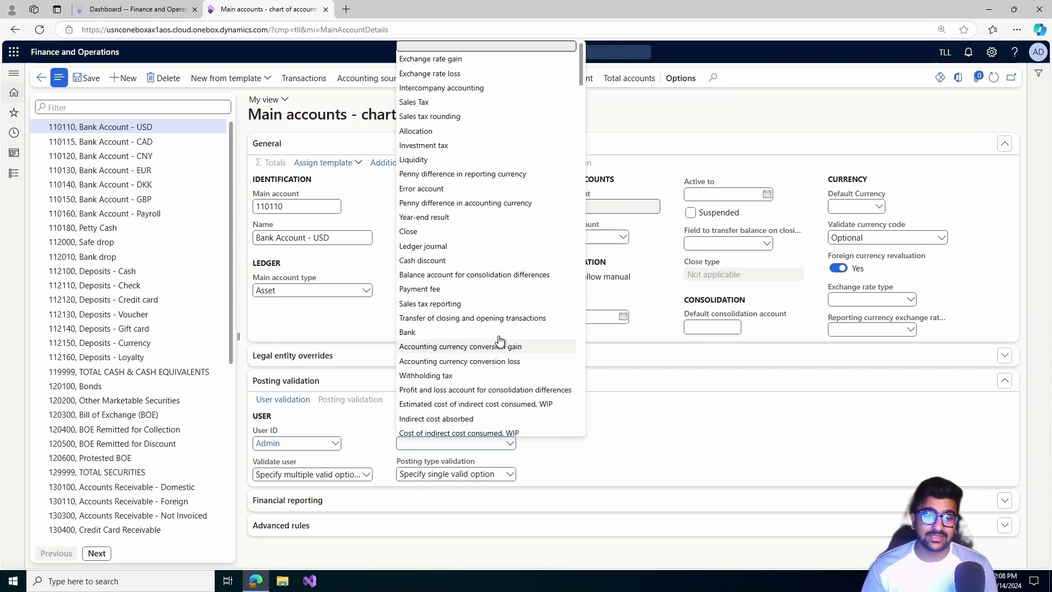
pyautogui.click(624, 458)
# Set Posting type validation to Specify multiple valid options and open the account's list of valid posting types
pyautogui.click(505, 475)
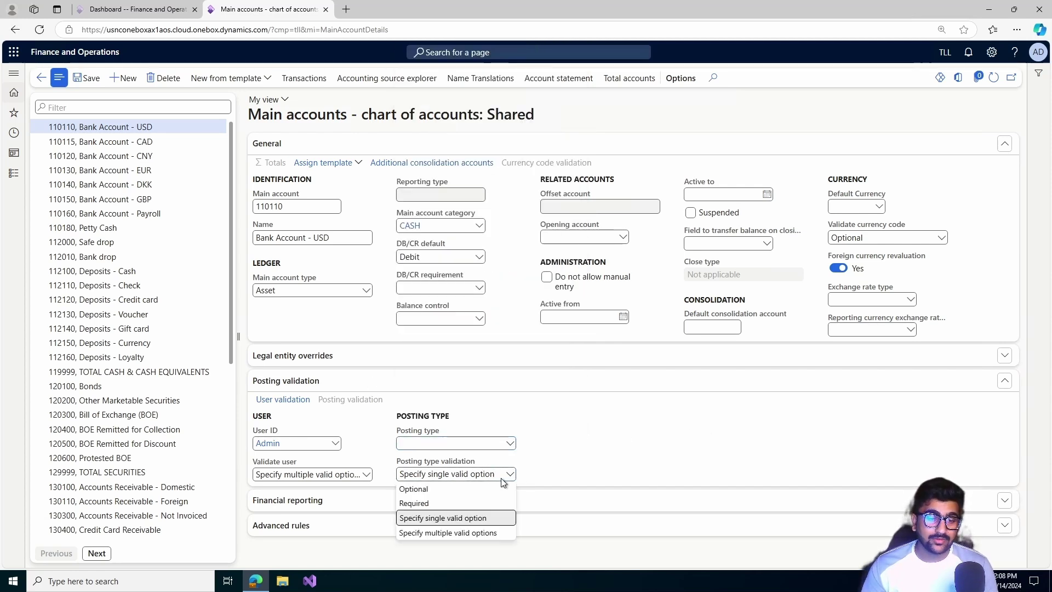
pyautogui.click(486, 533)
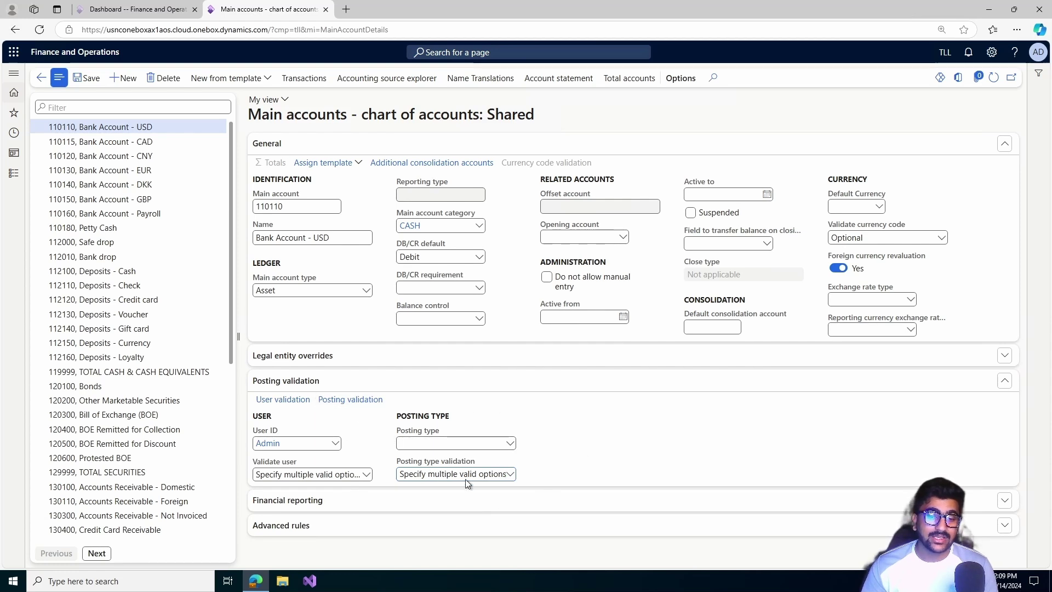
pyautogui.click(351, 401)
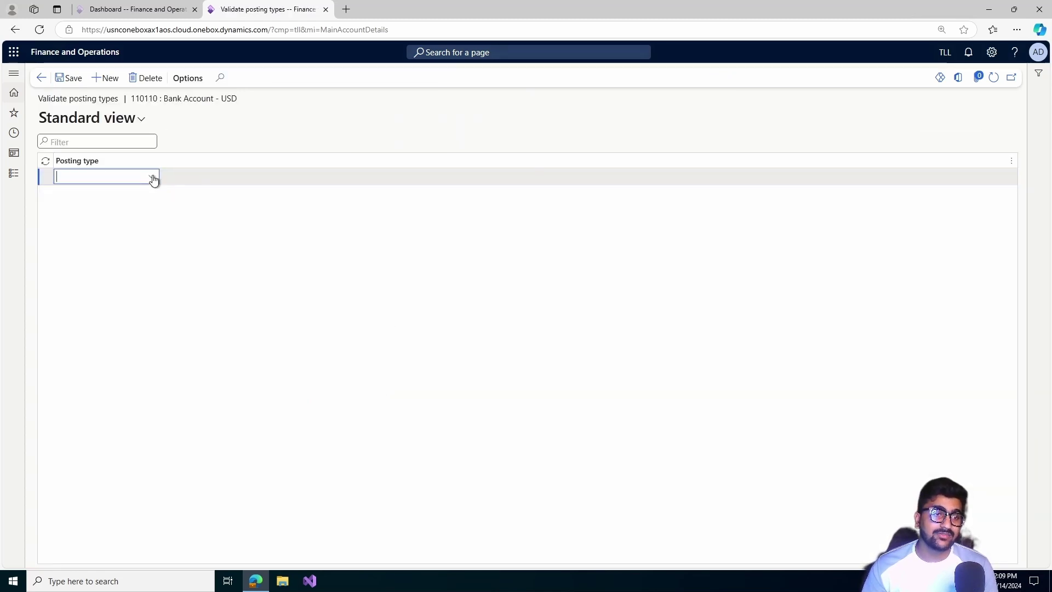
# Add Exchange rate gain and Intercompany accounting as valid posting types, save, and return to the main account
pyautogui.click(152, 177)
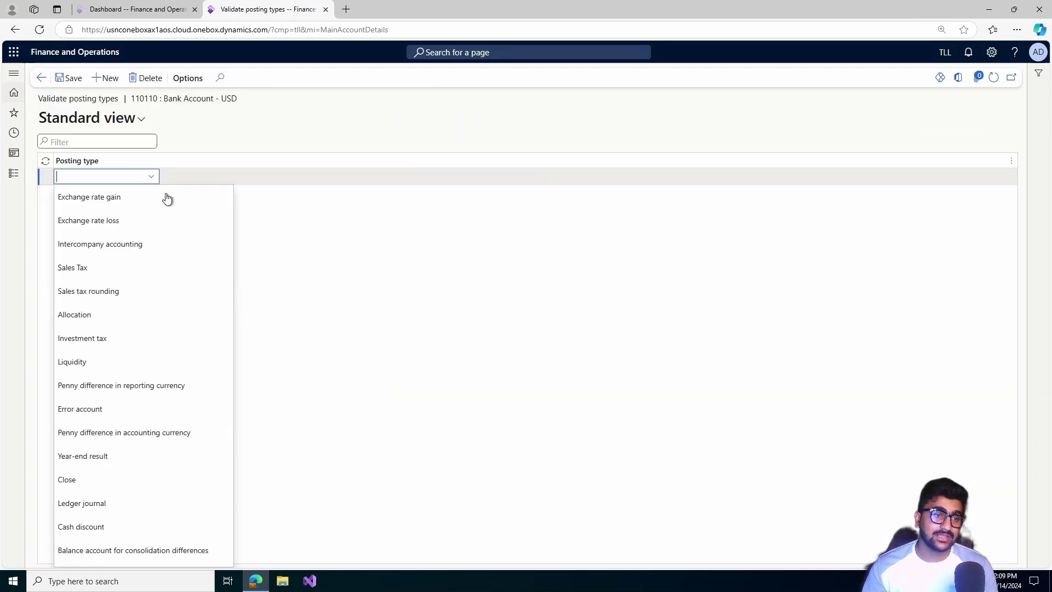
pyautogui.click(125, 202)
pyautogui.click(100, 79)
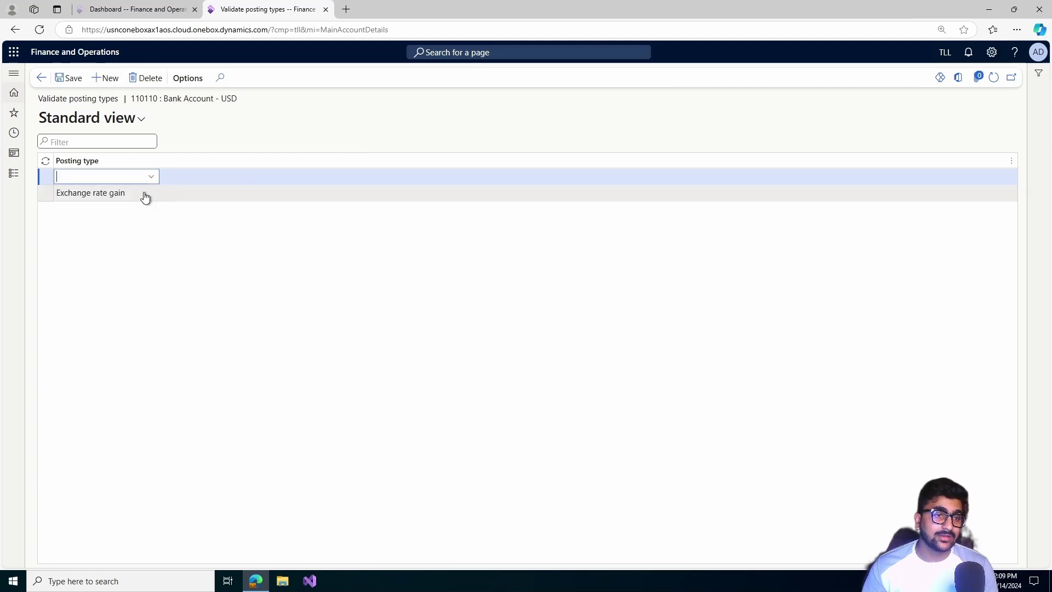
pyautogui.click(151, 176)
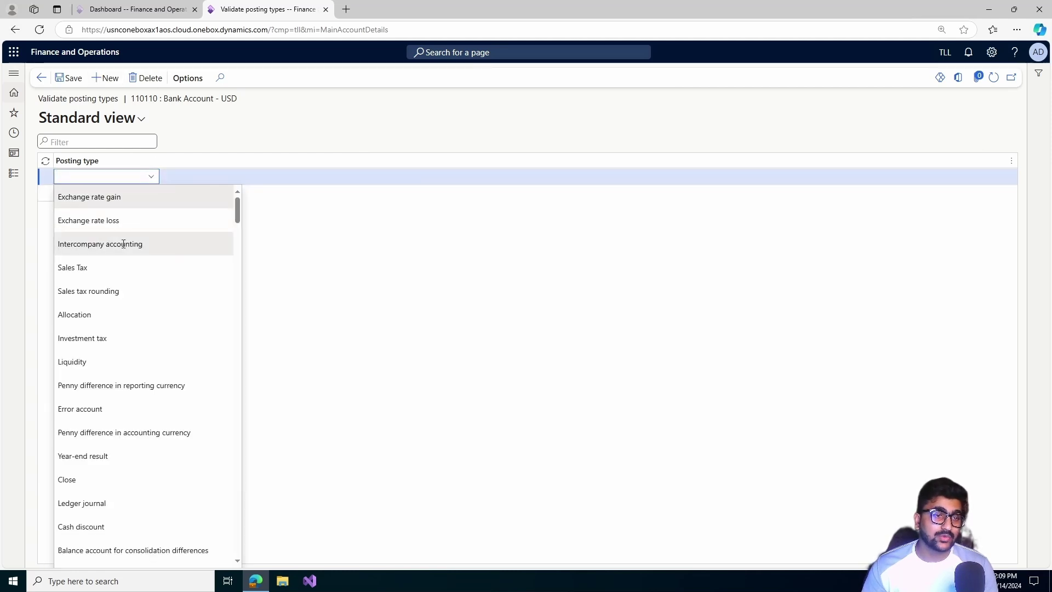
pyautogui.click(100, 244)
pyautogui.click(67, 78)
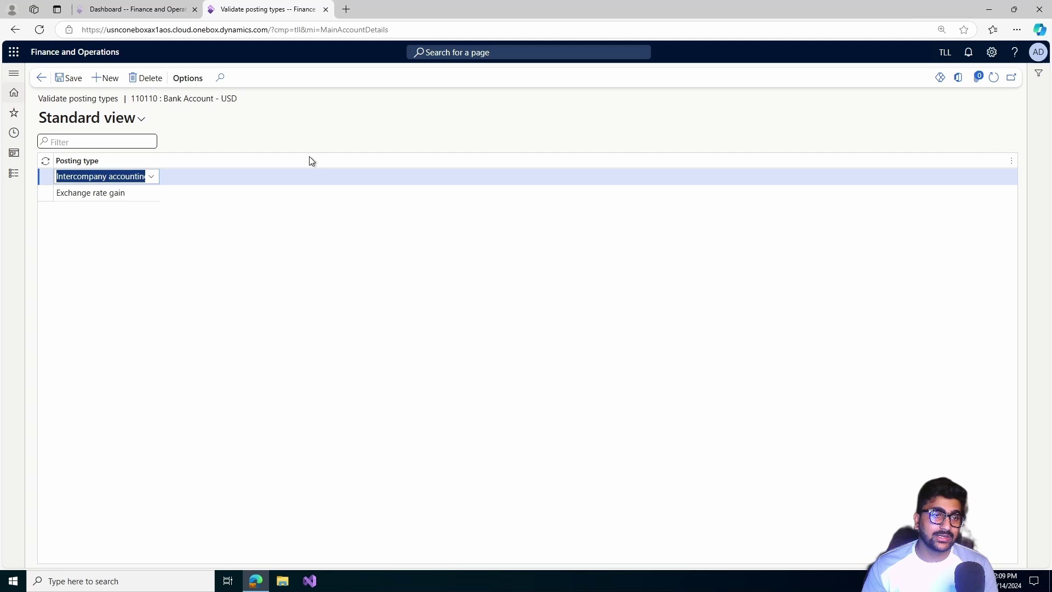
pyautogui.click(40, 78)
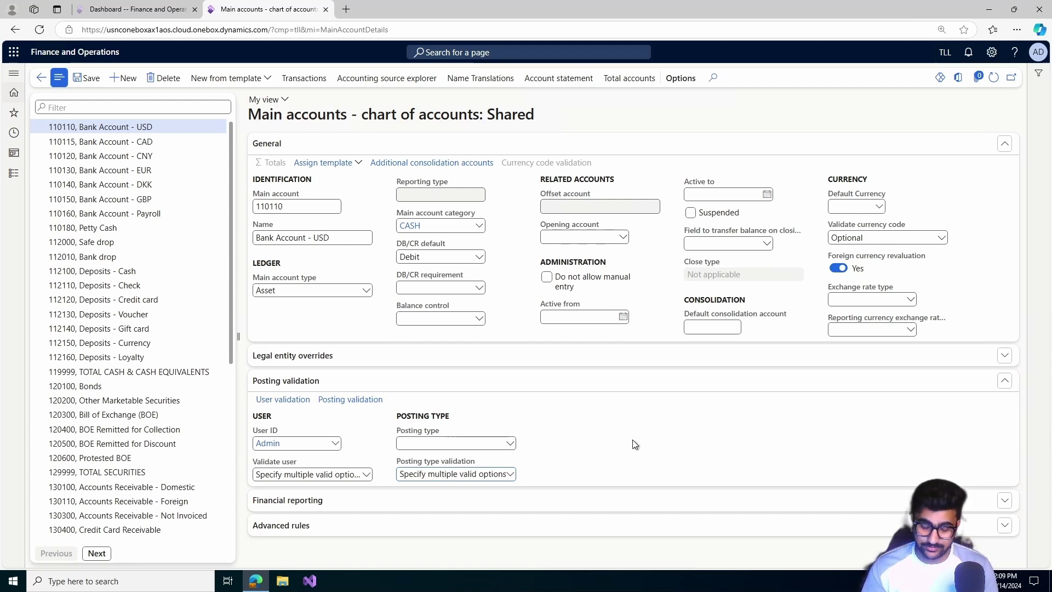
# Collapse Posting validation, then review the currency translation types under Financial reporting and the Advanced rules of account 110110
pyautogui.click(548, 380)
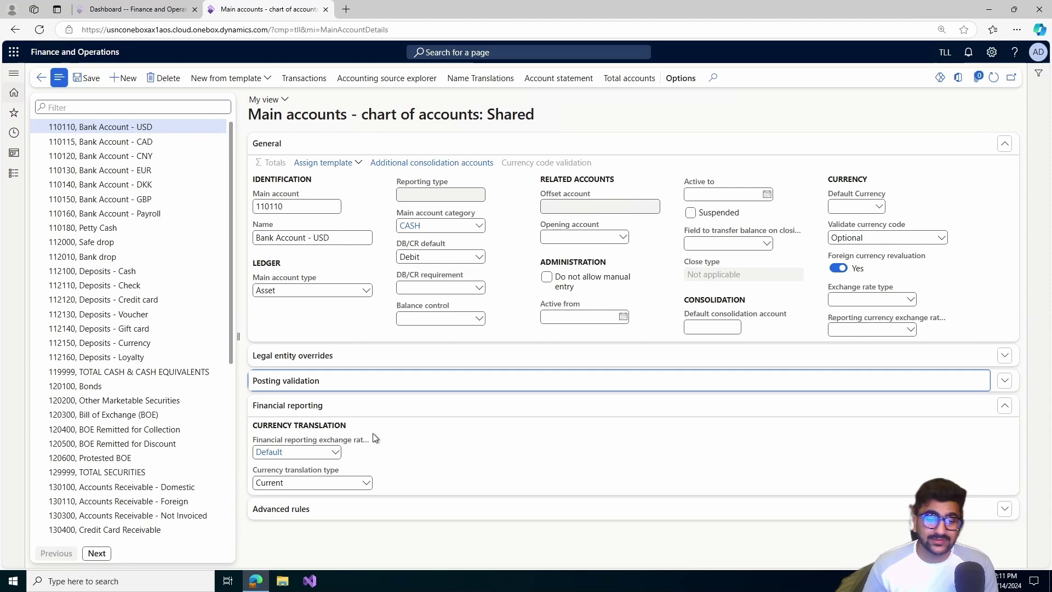
pyautogui.click(366, 483)
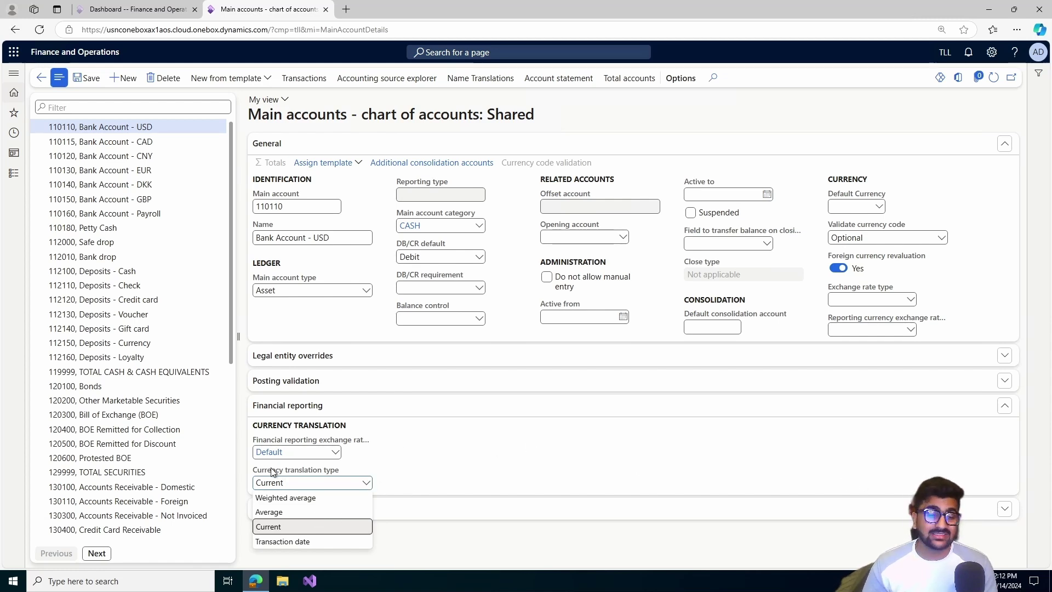
pyautogui.click(431, 453)
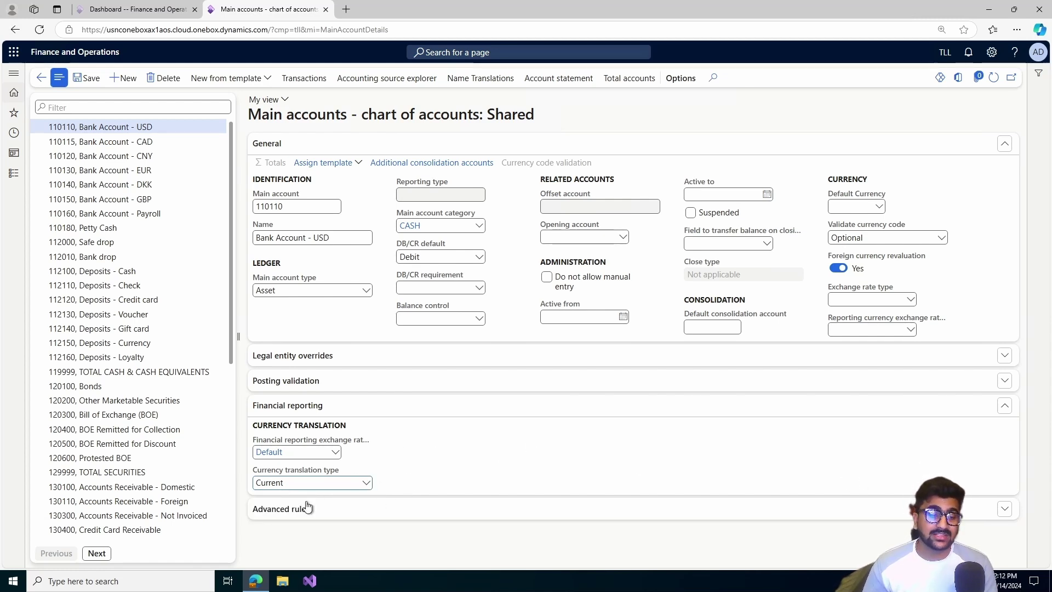
pyautogui.click(453, 511)
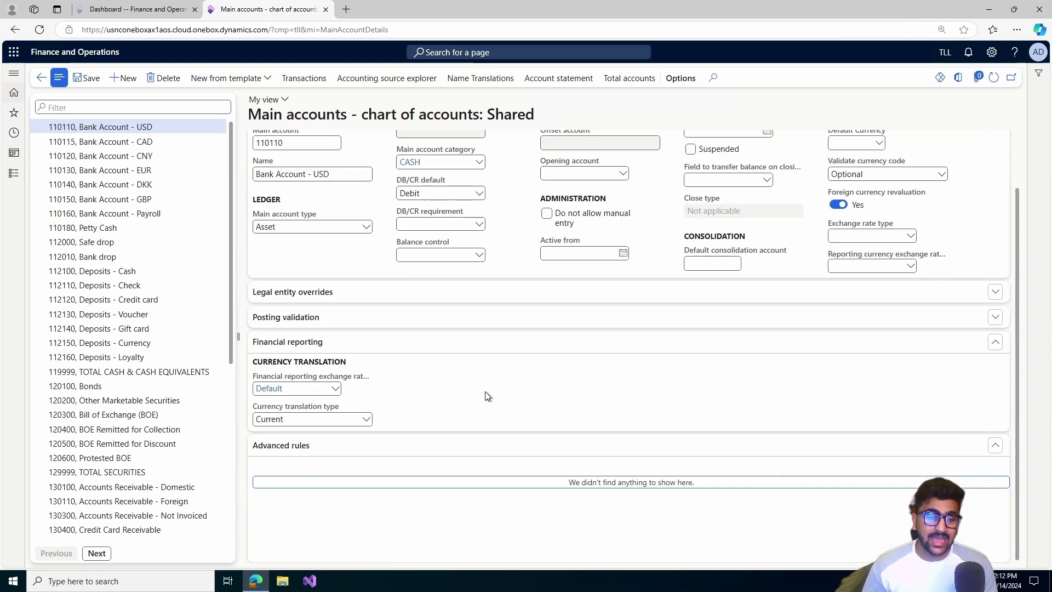